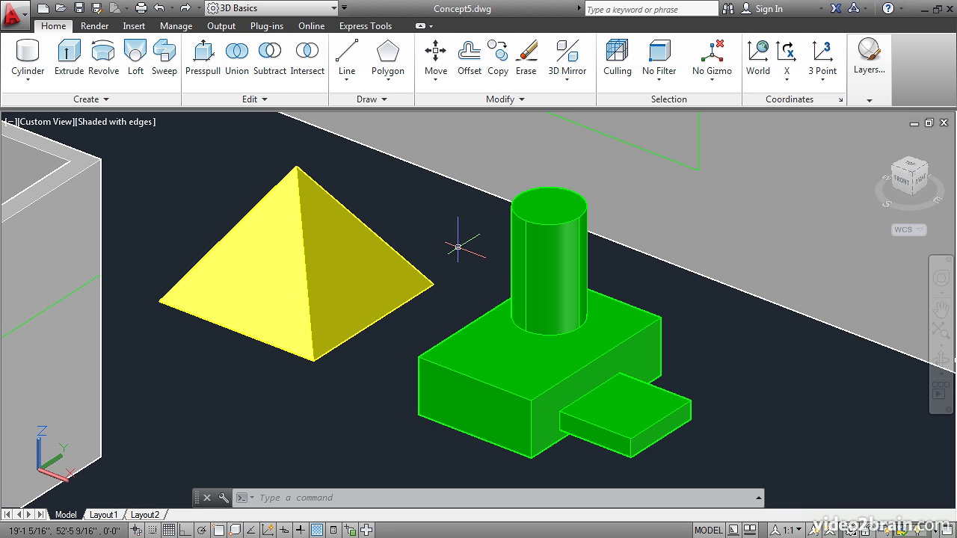
Shorten the green cylinder with its grips by lowering its top face and raising its base
left_click(533, 256)
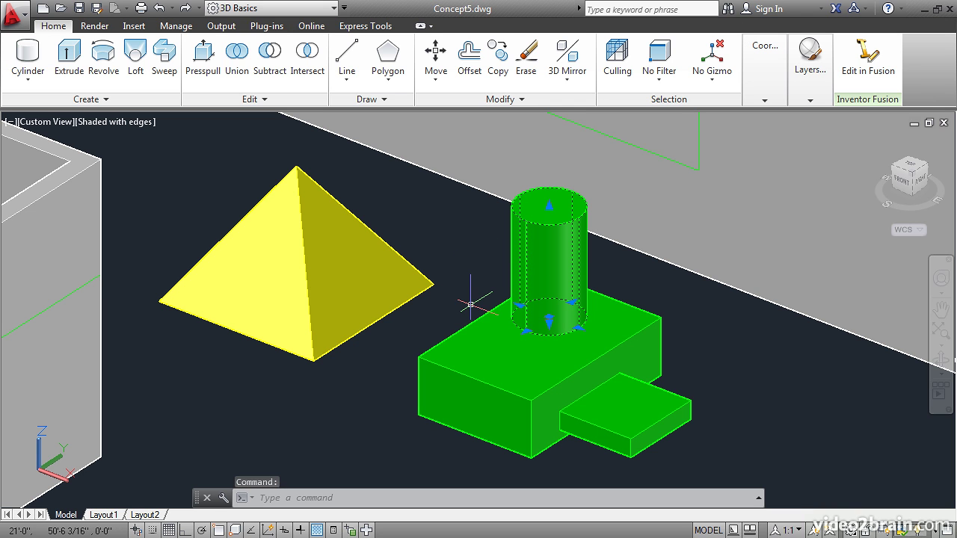
scroll(467, 301, "up", 2)
scroll(470, 304, "up", 1)
middle_click_drag(484, 275, 336, 337)
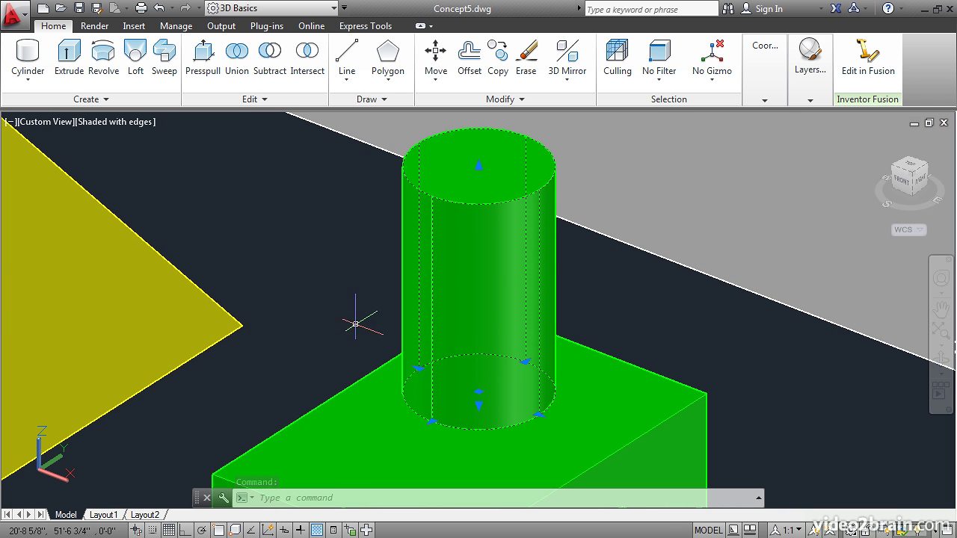
left_click(473, 168)
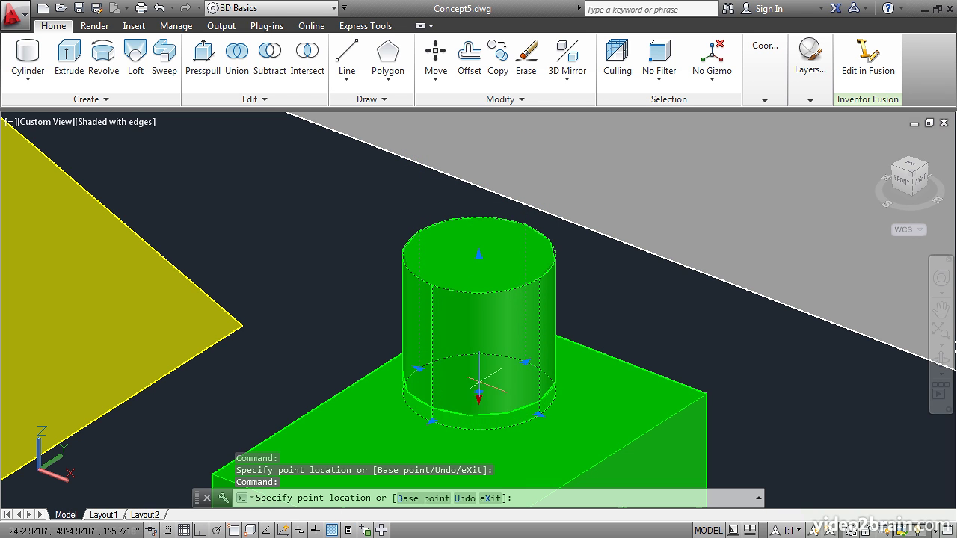
left_click(478, 397)
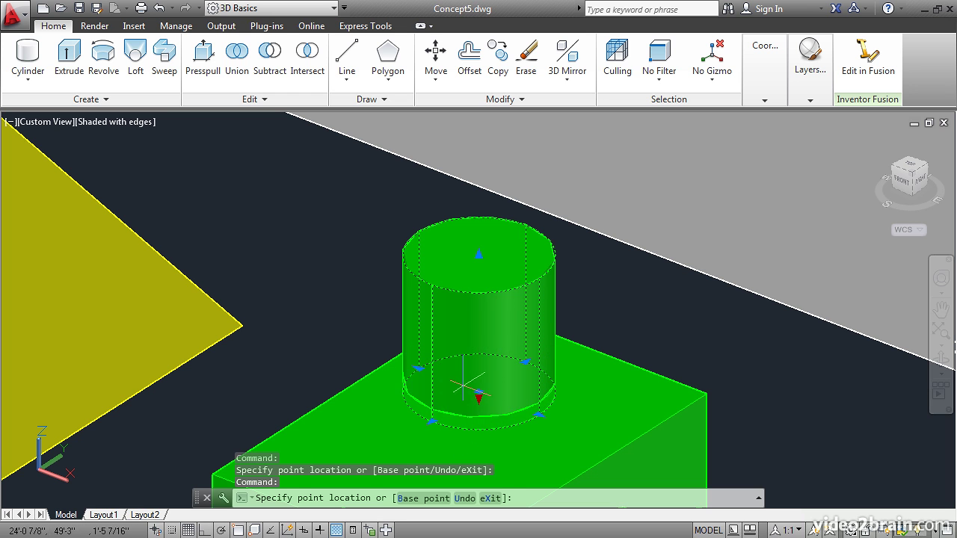
left_click(478, 334)
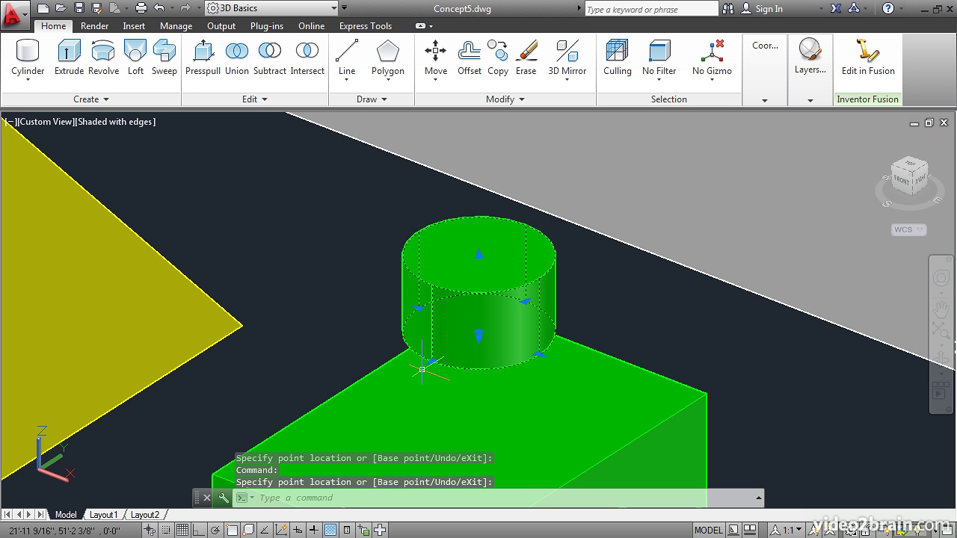
Enlarge the green cylinder's radius with its grip and reposition it on the block by its base centre point
left_click(432, 360)
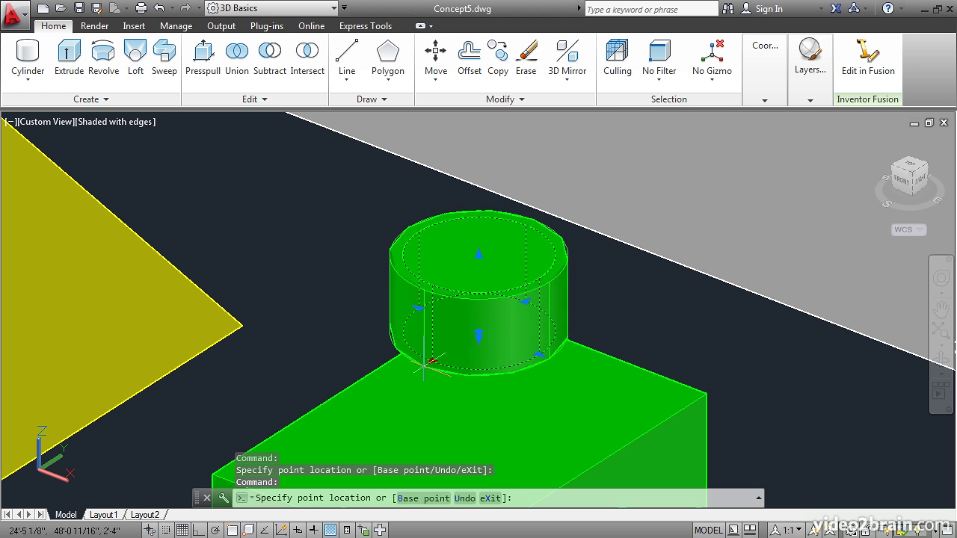
left_click(399, 382)
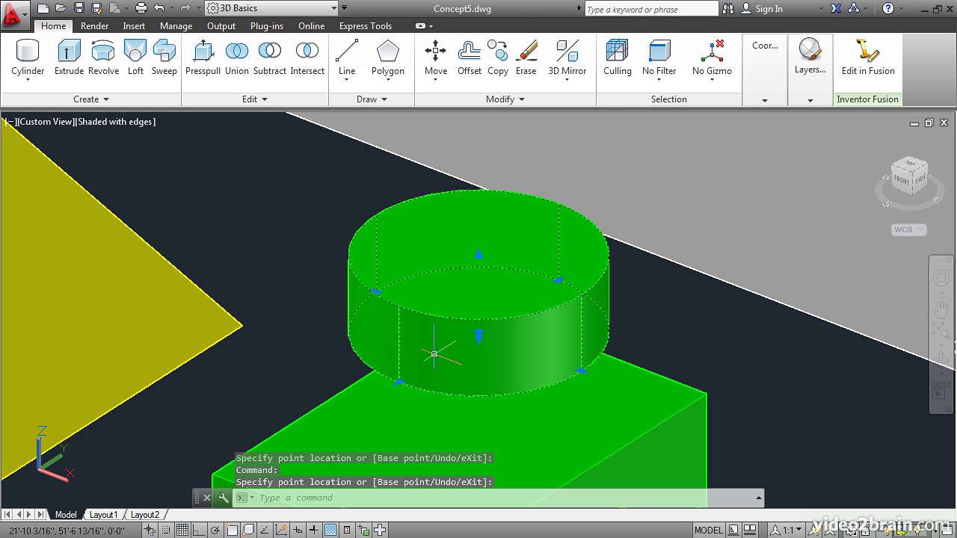
left_click(478, 331)
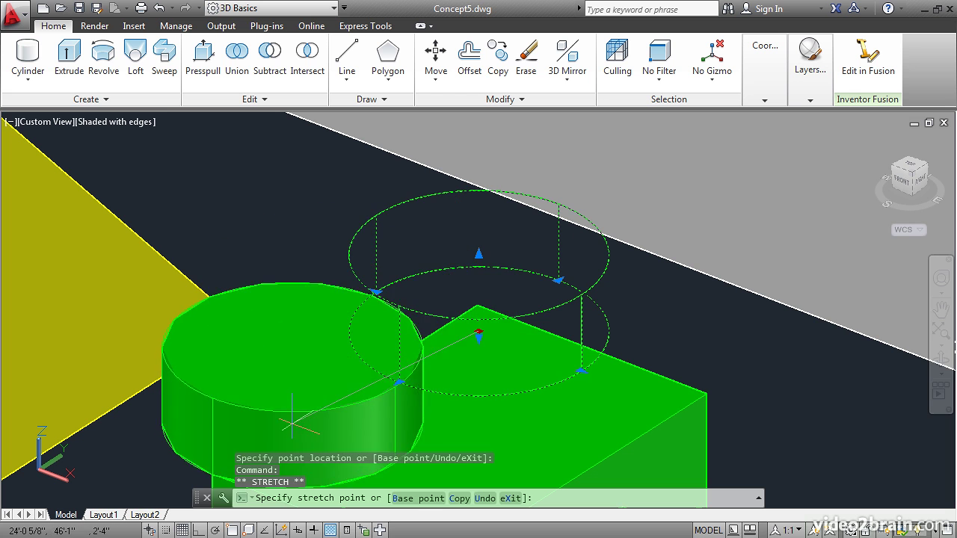
left_click(435, 366)
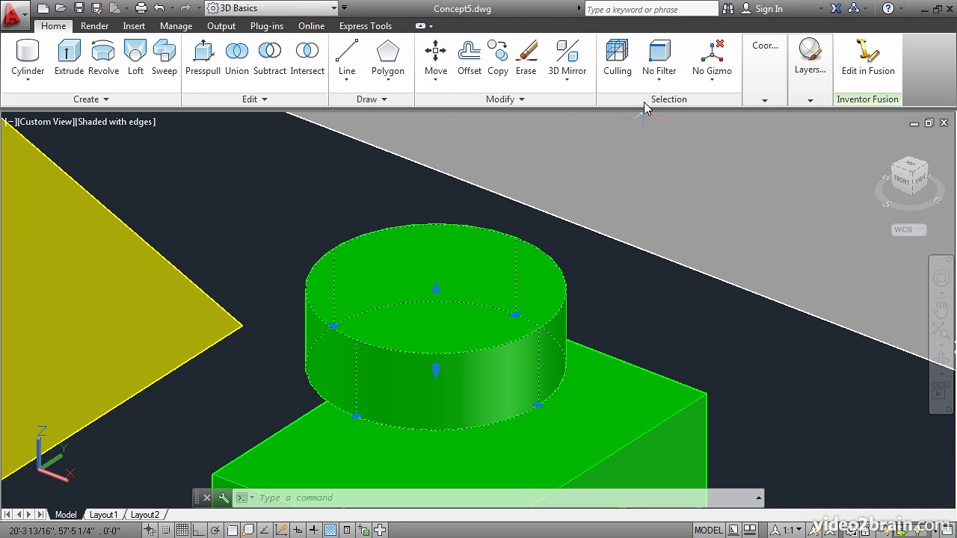
Switch the default gizmo to the Move Gizmo and move the cylinder down along the Z axis into the block
left_click(729, 85)
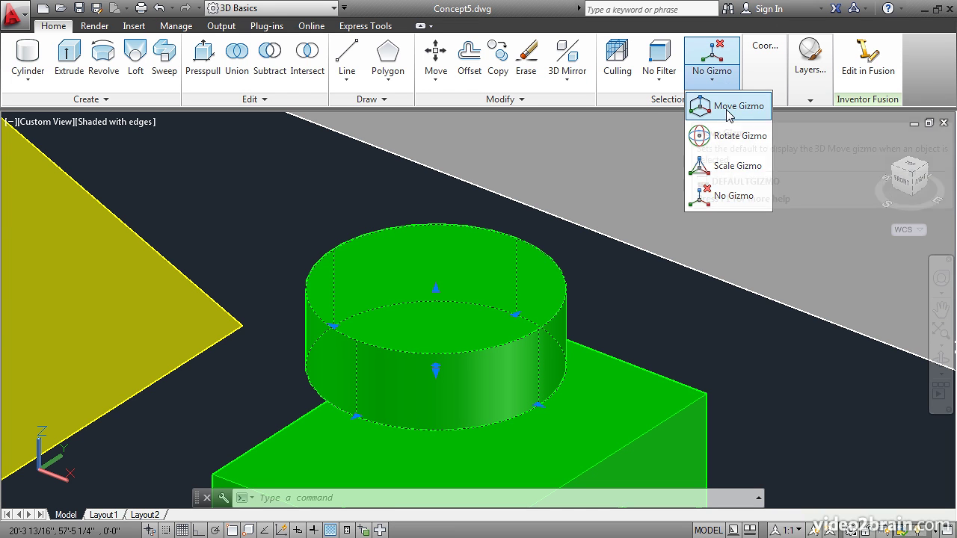
left_click(727, 109)
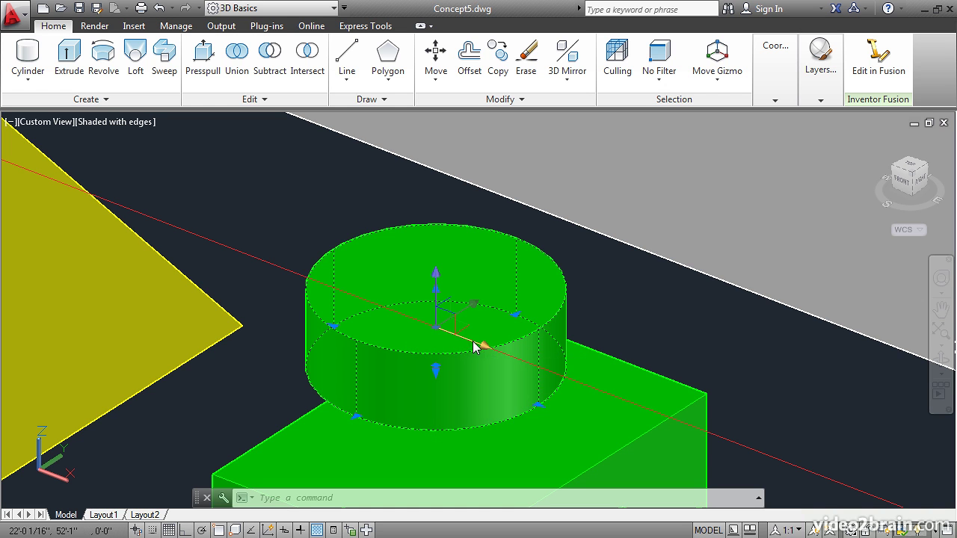
left_click(437, 283)
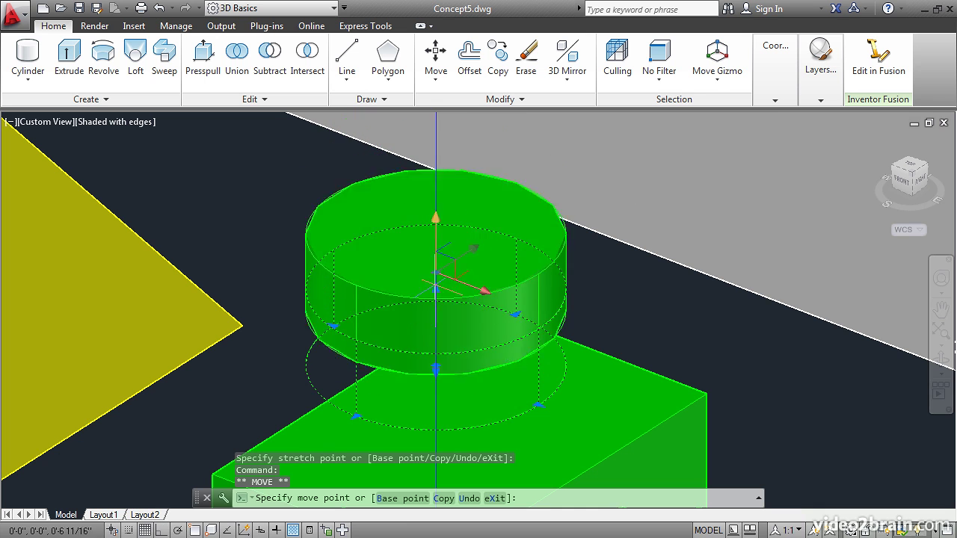
left_click(427, 418)
Move the cylinder within the gizmo's XY plane, and within its YZ plane, to beyond the block's back corner
middle_click_drag(409, 375, 419, 238)
scroll(418, 238, "down", 1)
scroll(419, 238, "down", 4)
scroll(359, 278, "up", 3)
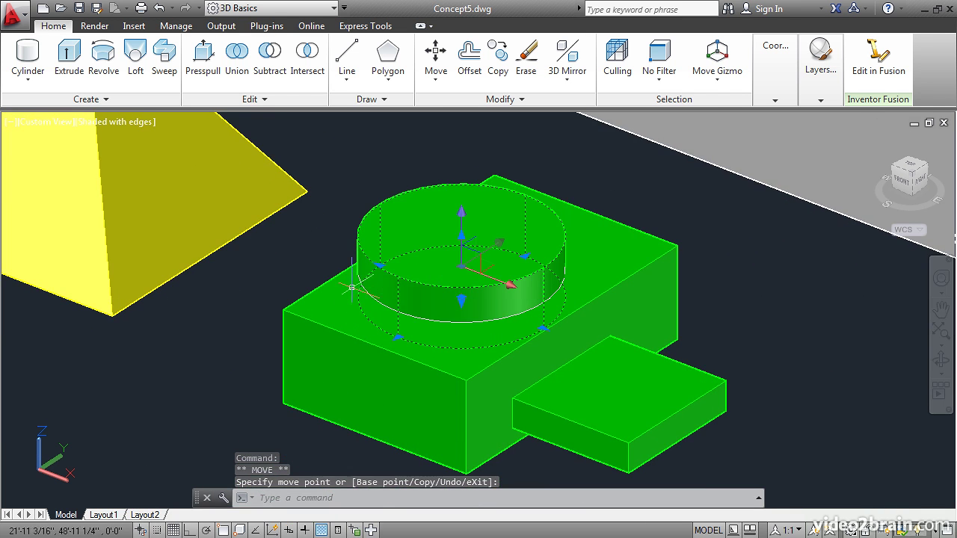
left_click(491, 270)
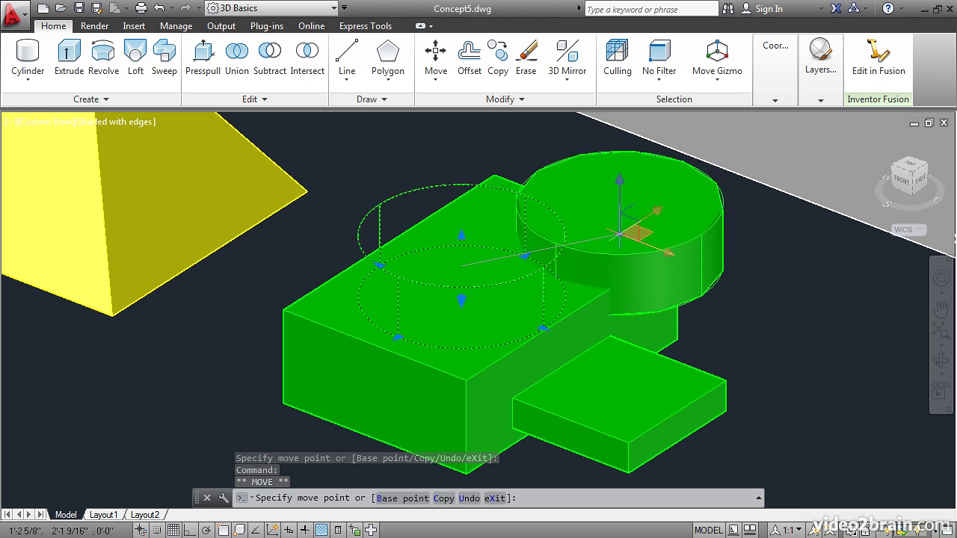
left_click(620, 236)
left_click(635, 218)
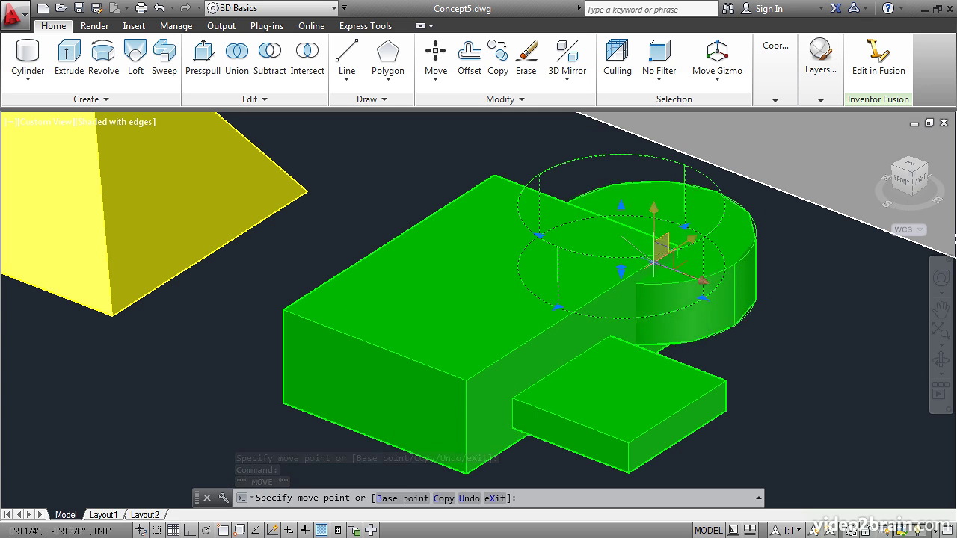
left_click(693, 250)
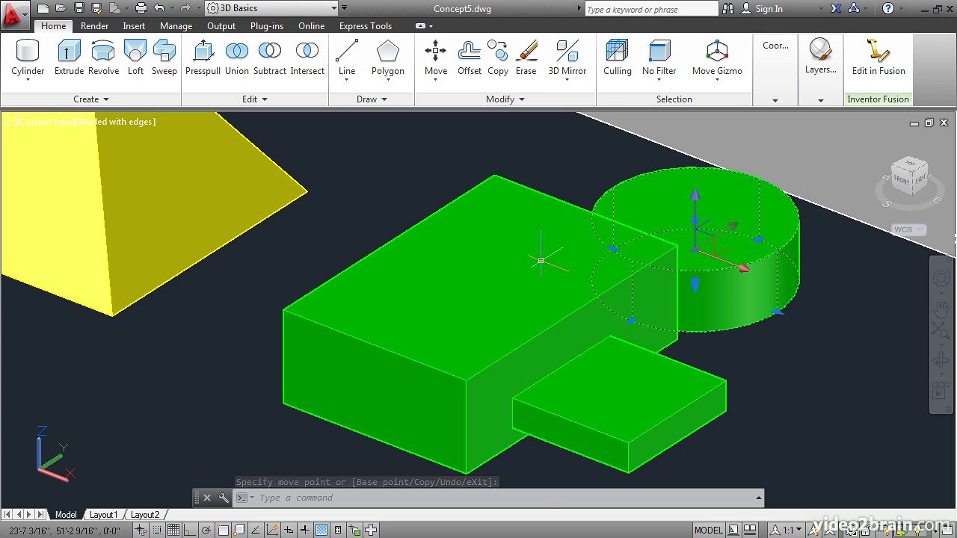
Switch to the Rotate Gizmo and rotate the cylinder 90 degrees about the X axis
scroll(521, 271, "down", 4)
middle_click_drag(412, 301, 382, 314, "shift")
scroll(382, 316, "up", 1)
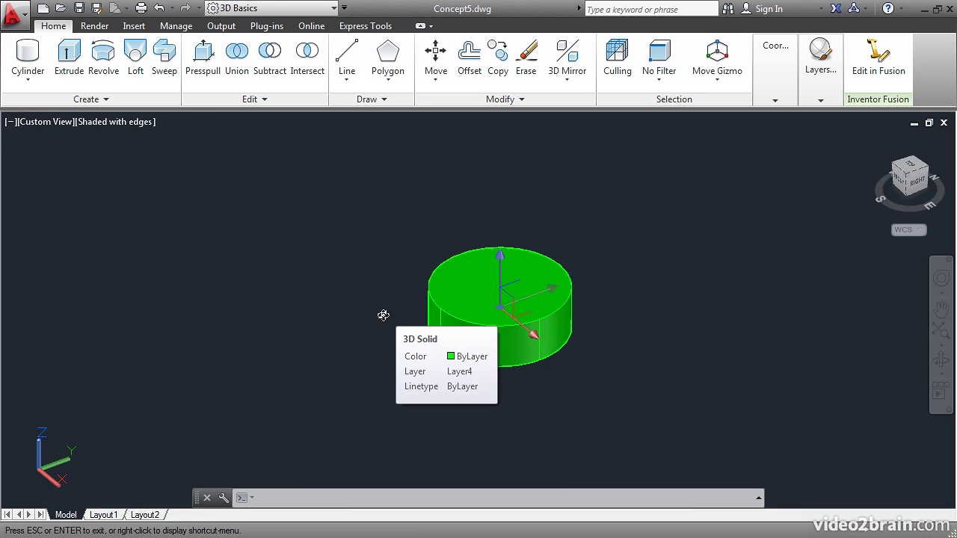
scroll(417, 297, "up", 2)
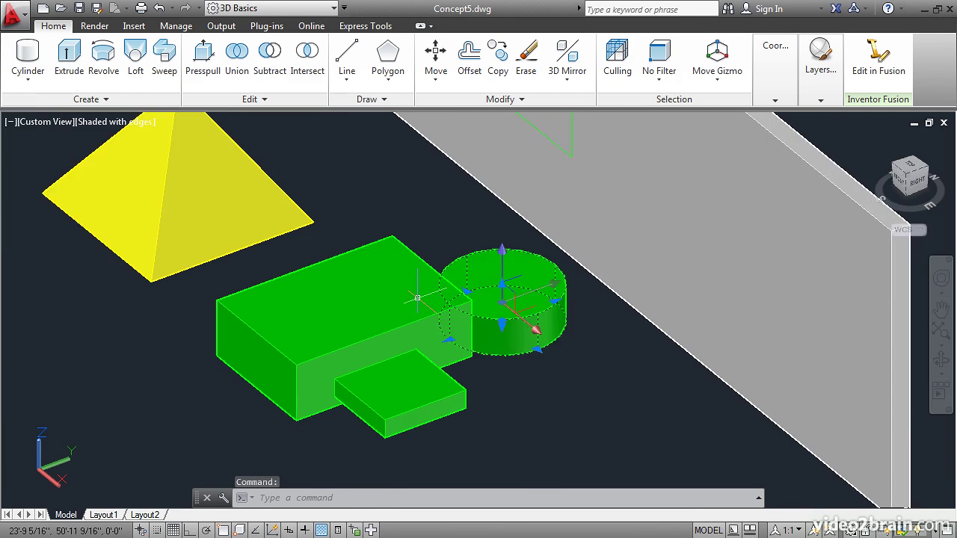
mouse_move(407, 296)
middle_mouse_down("shift")
mouse_move(384, 280)
mouse_move(382, 297)
mouse_move(413, 306)
middle_mouse_up("shift")
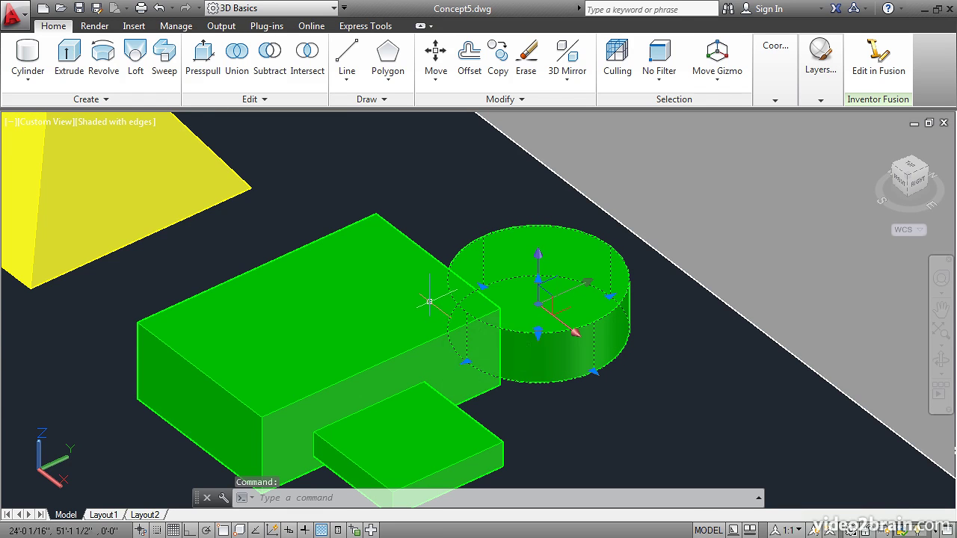
left_click(723, 85)
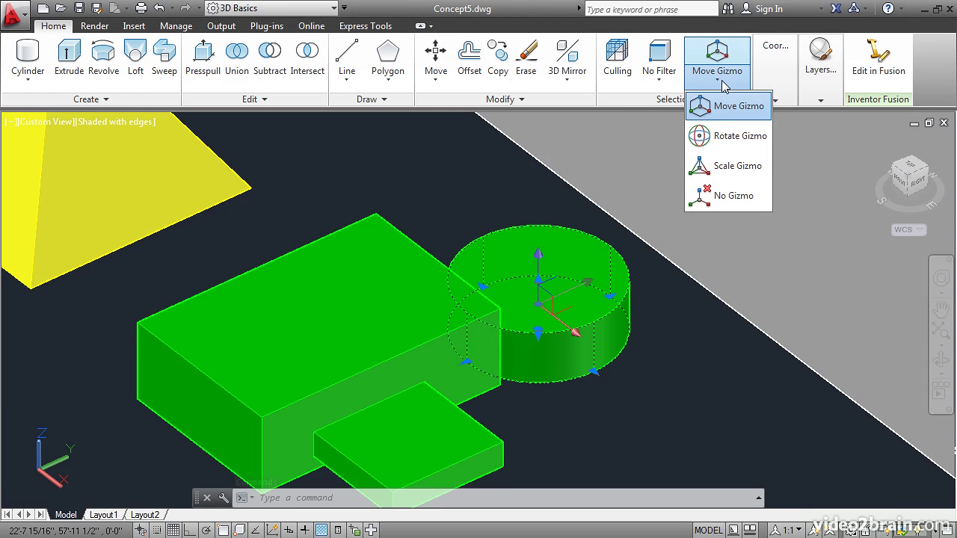
left_click(724, 135)
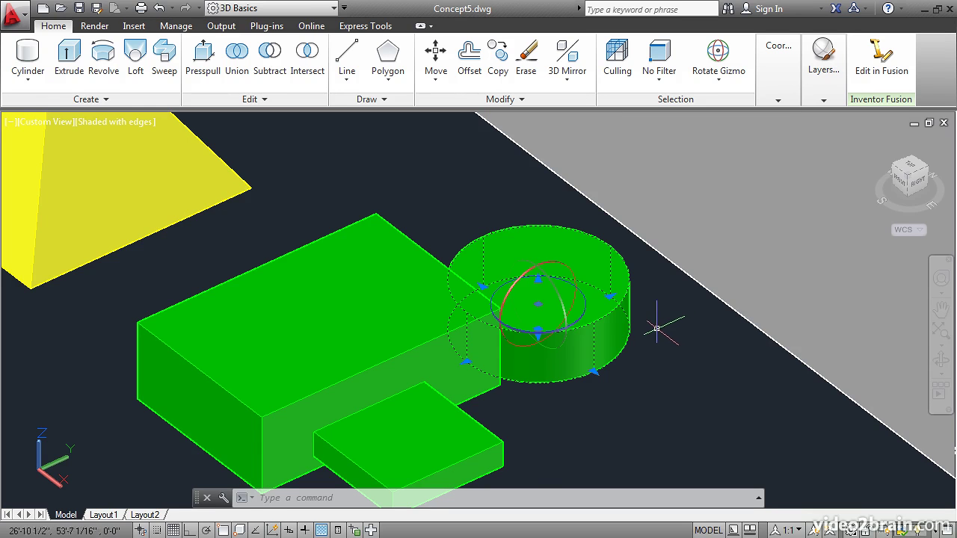
left_click(575, 281)
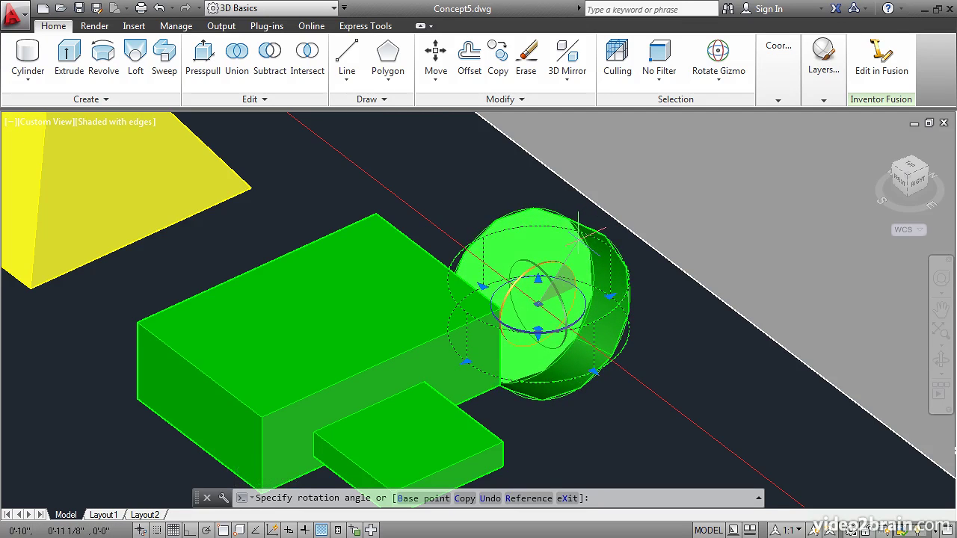
type("90")
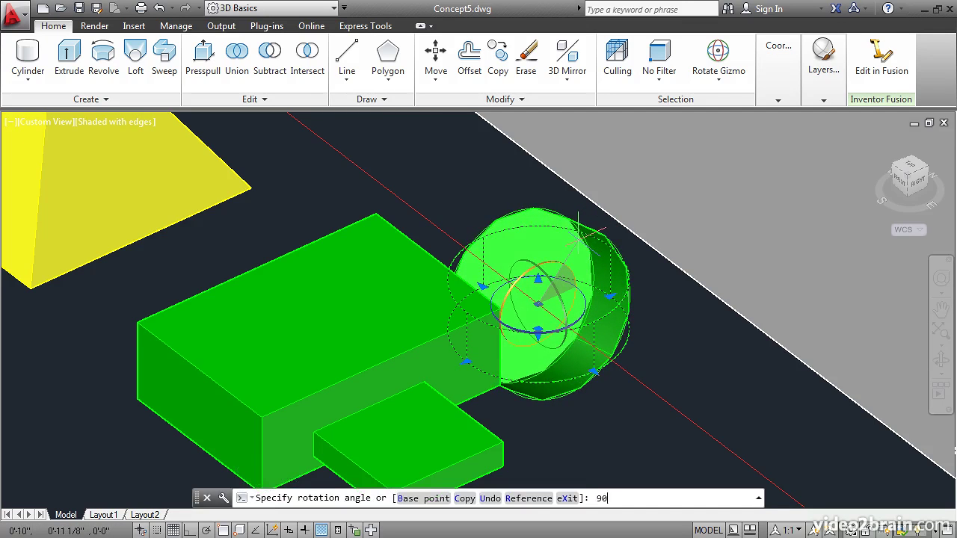
key("Return")
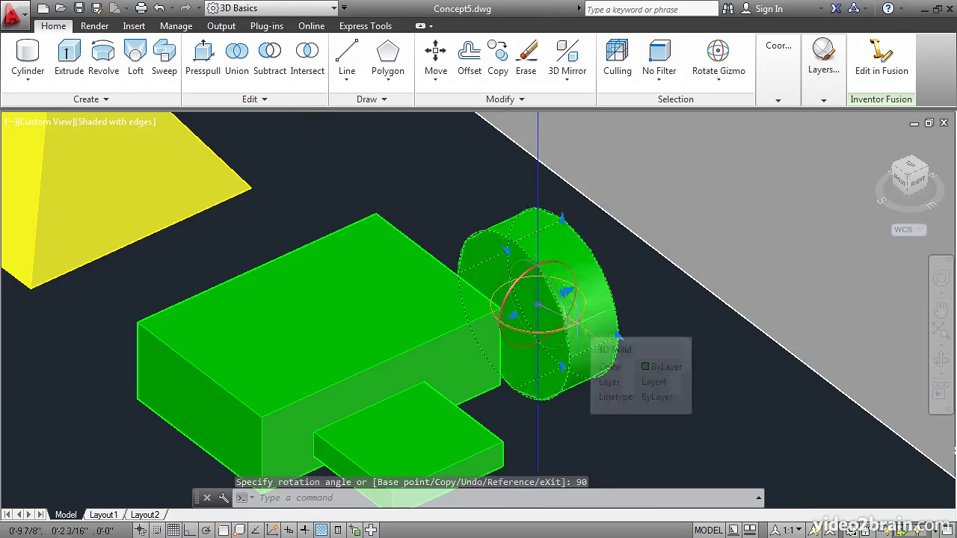
Rotate the cylinder about the Z axis with the gizmo, placing a rotated copy and keeping the original
left_click(581, 332)
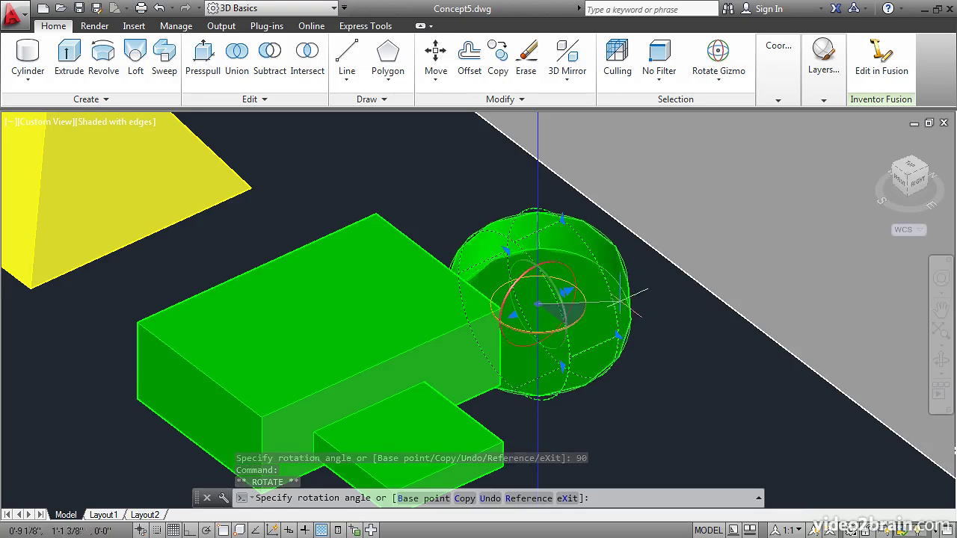
left_click(626, 293, "ctrl")
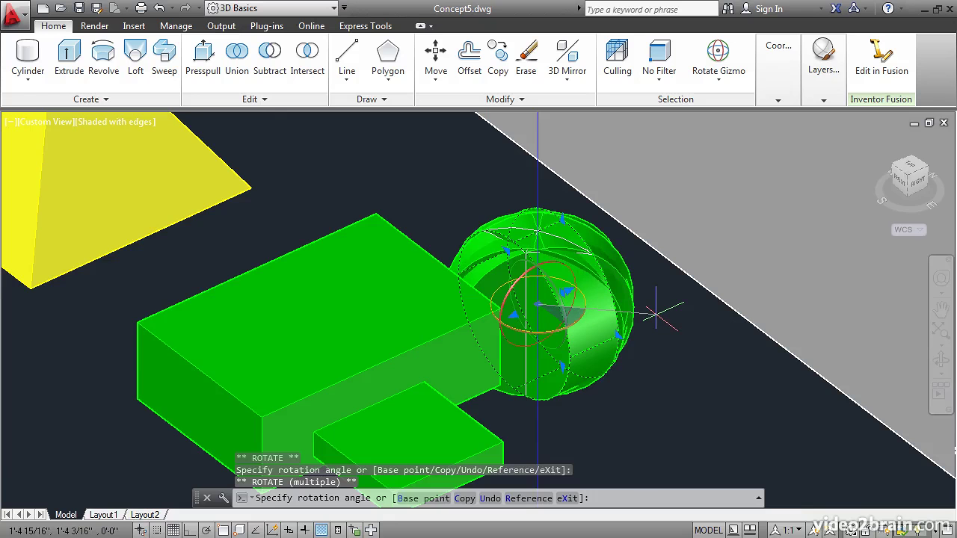
key("Escape")
Select the original cylinder and use the Move Gizmo to slide it along the X axis, away from its rotated copy
middle_click_drag(619, 348, 601, 363, "shift")
scroll(576, 295, "up", 4)
scroll(624, 333, "down", 2)
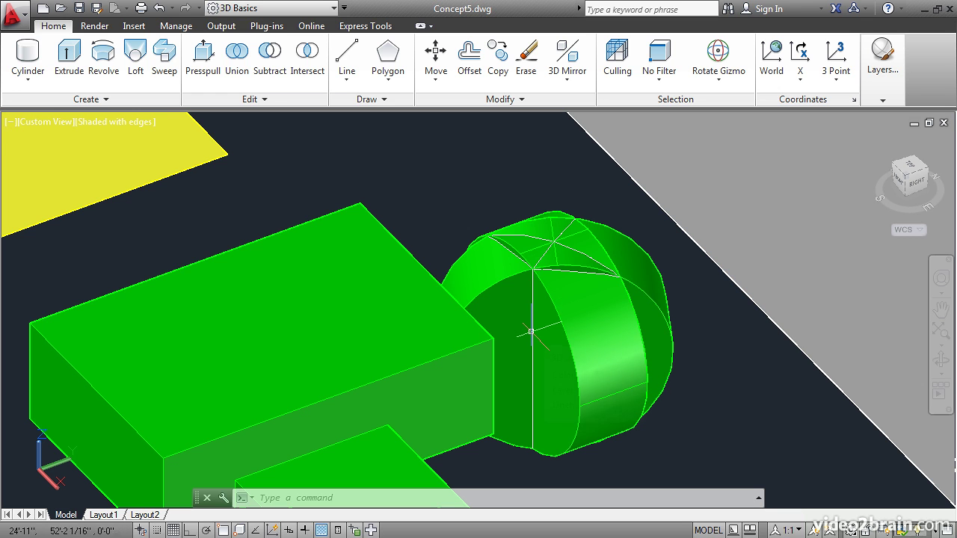
mouse_move(530, 329)
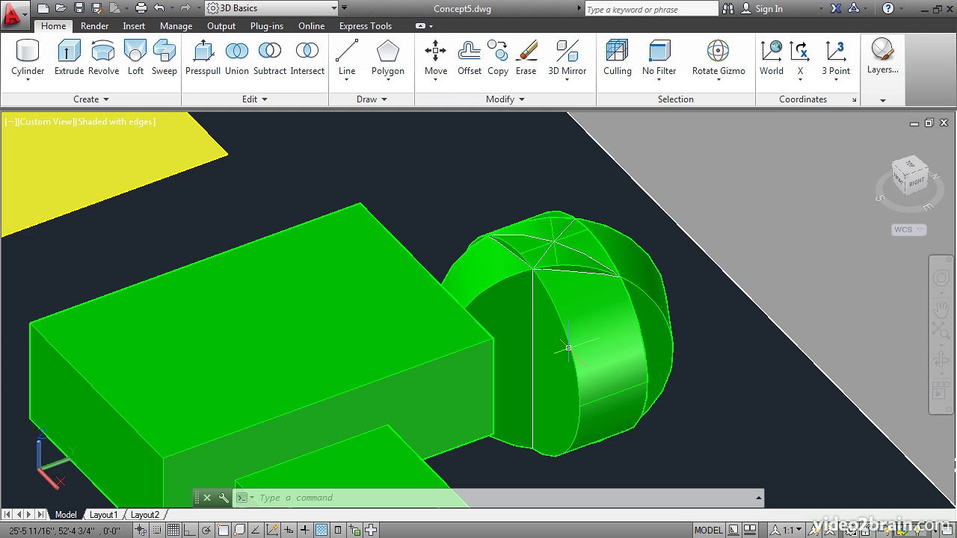
left_click(568, 347)
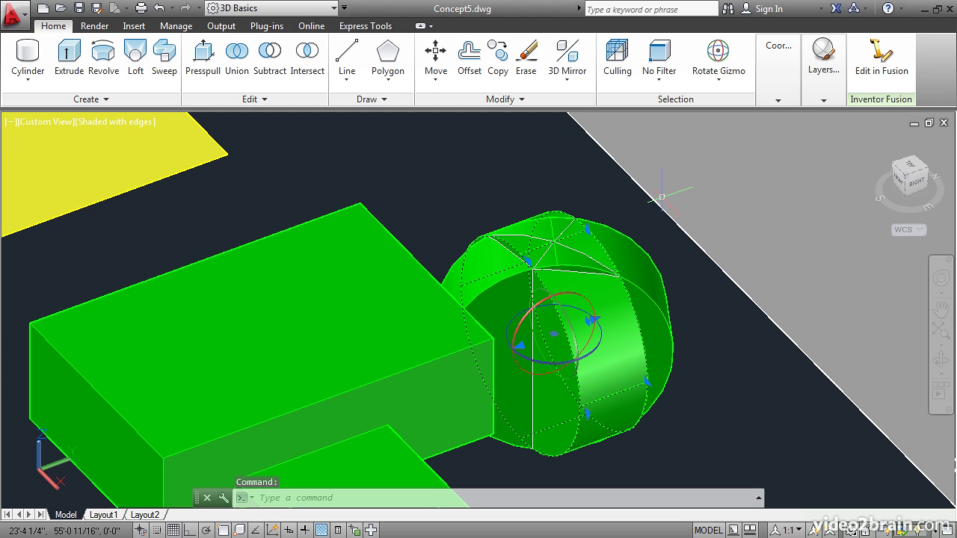
left_click(720, 81)
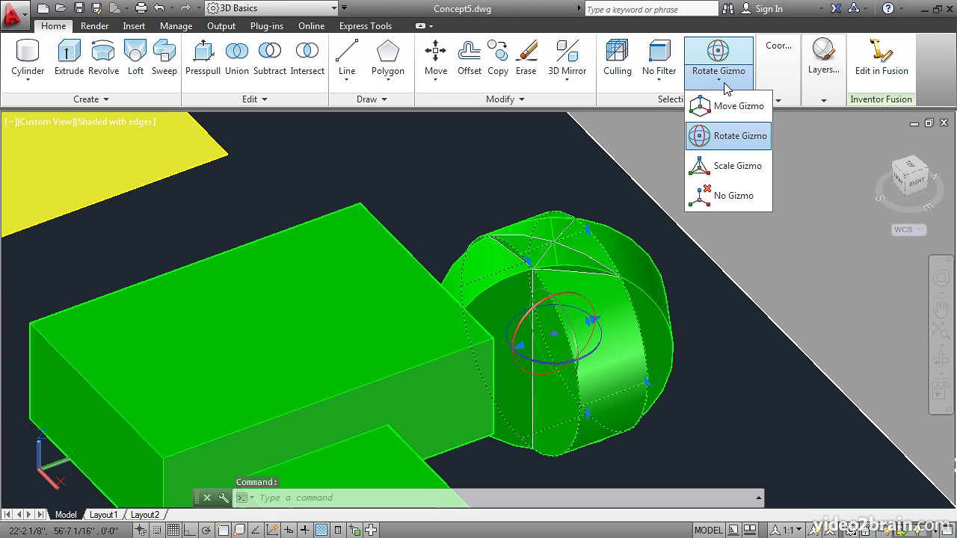
left_click(720, 107)
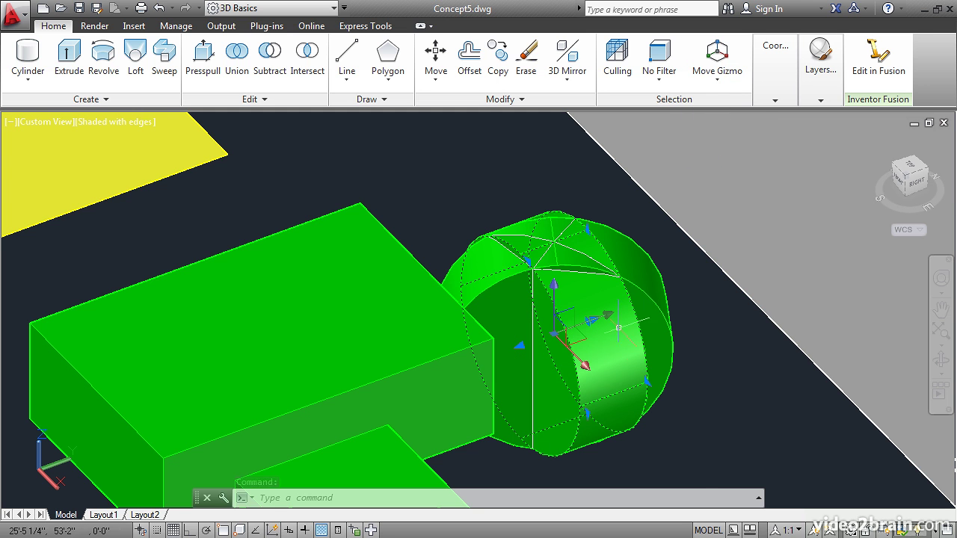
left_click(583, 364)
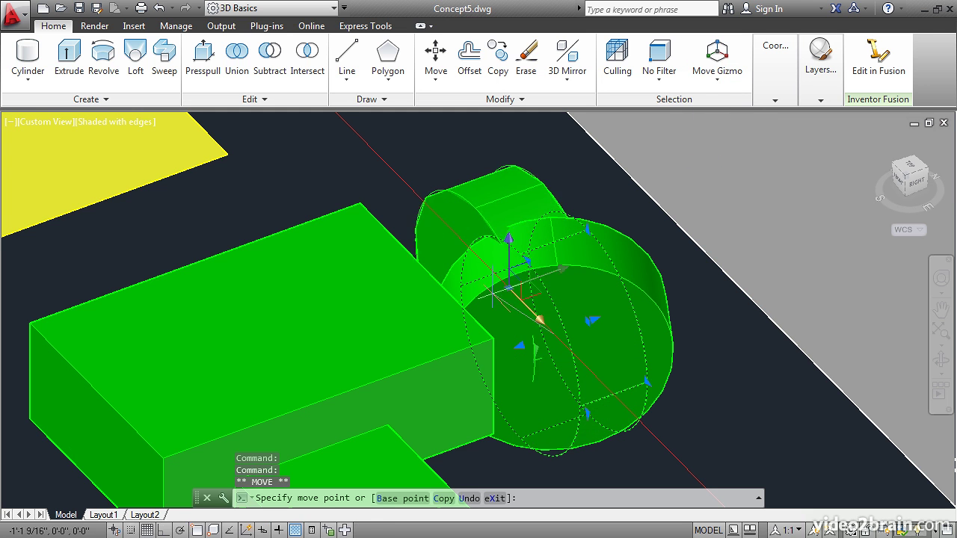
left_click(454, 232)
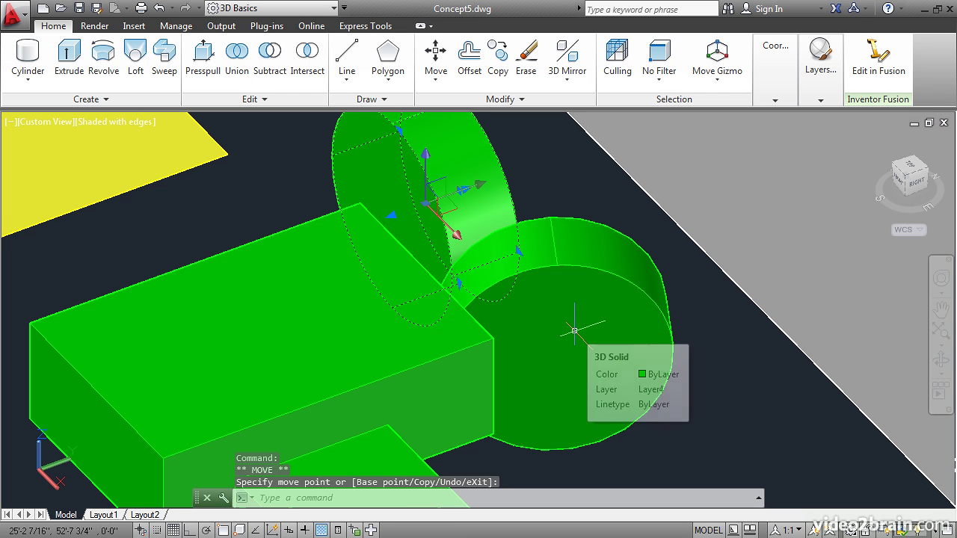
Use the Move Gizmo to copy the cylinder at the block's back corner along the X axis, away from the other cylinder, keeping the original
key("Escape")
middle_click_drag(487, 310, 574, 428)
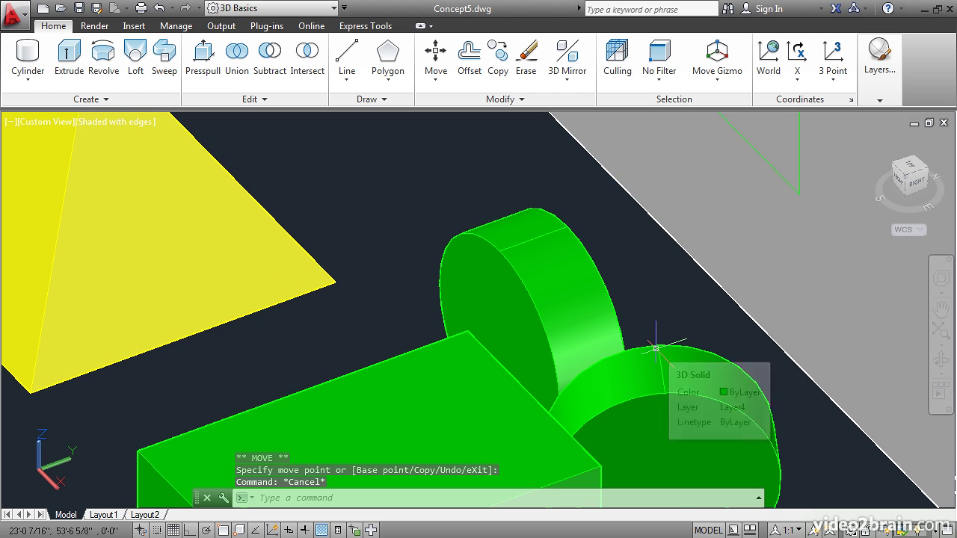
left_click(612, 301)
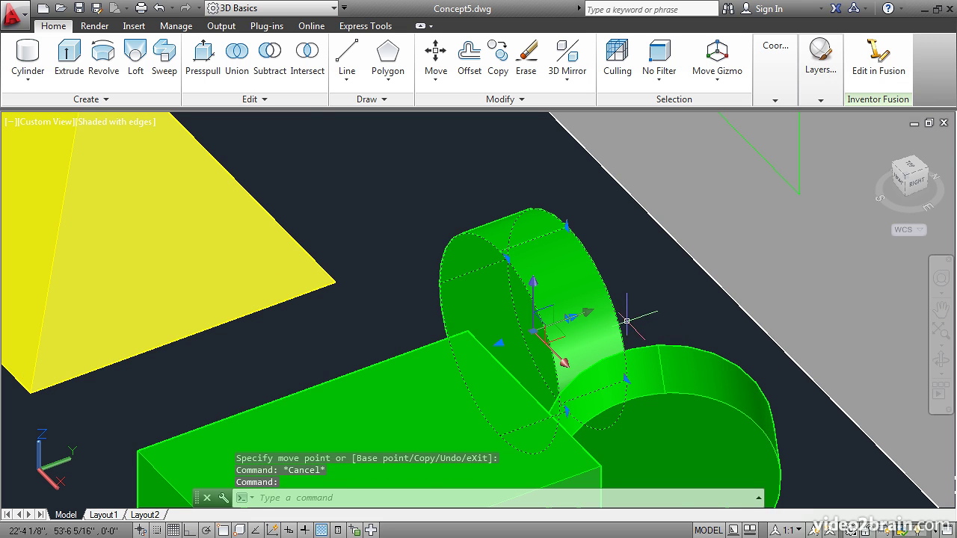
left_click(557, 354)
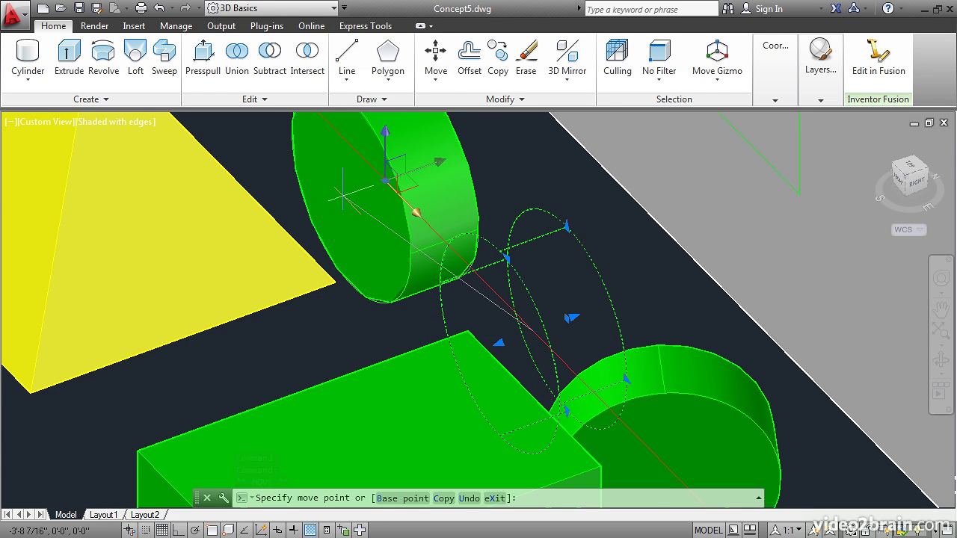
key("ctrl")
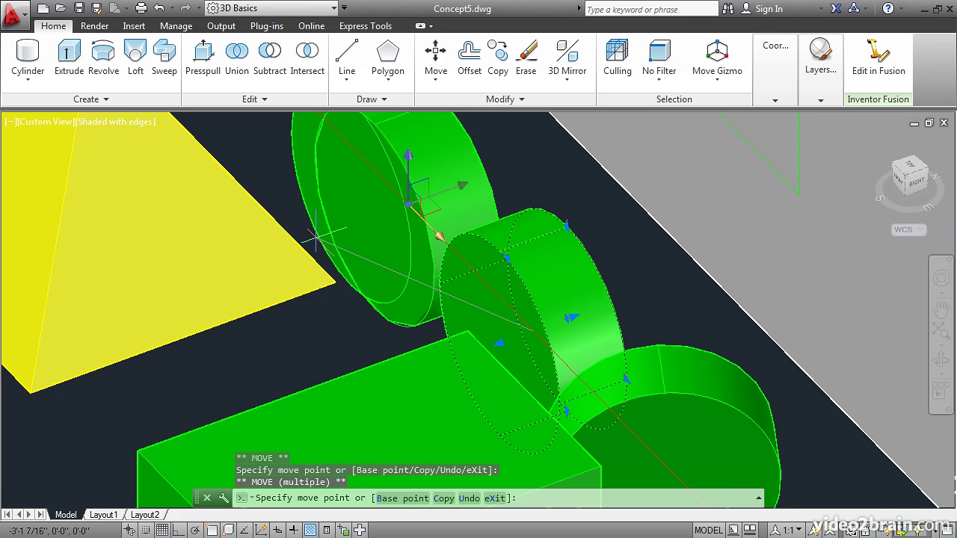
key("Escape")
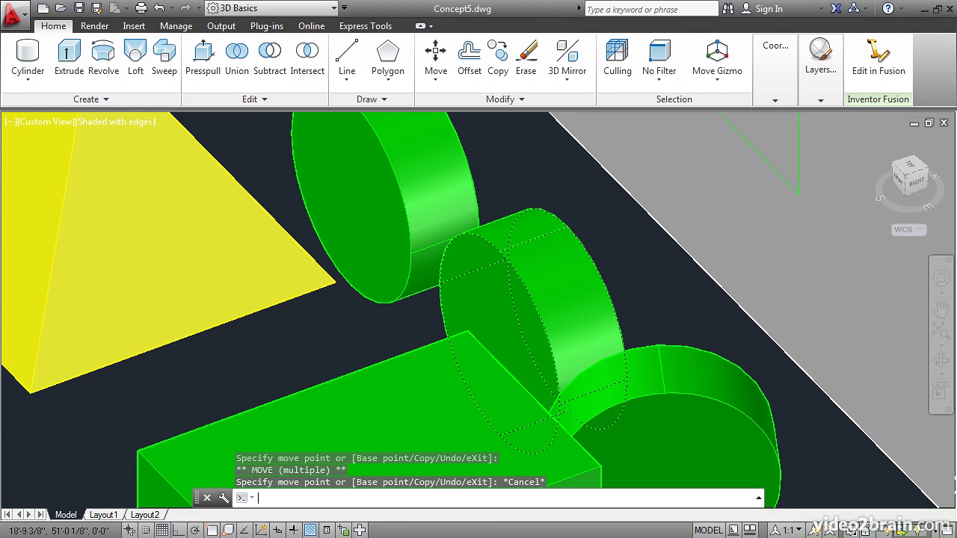
key("Escape")
Switch to the Scale Gizmo and scale the new cylinder copy uniformly by a factor of .5
scroll(371, 290, "down", 2)
middle_click_drag(371, 314, 385, 357)
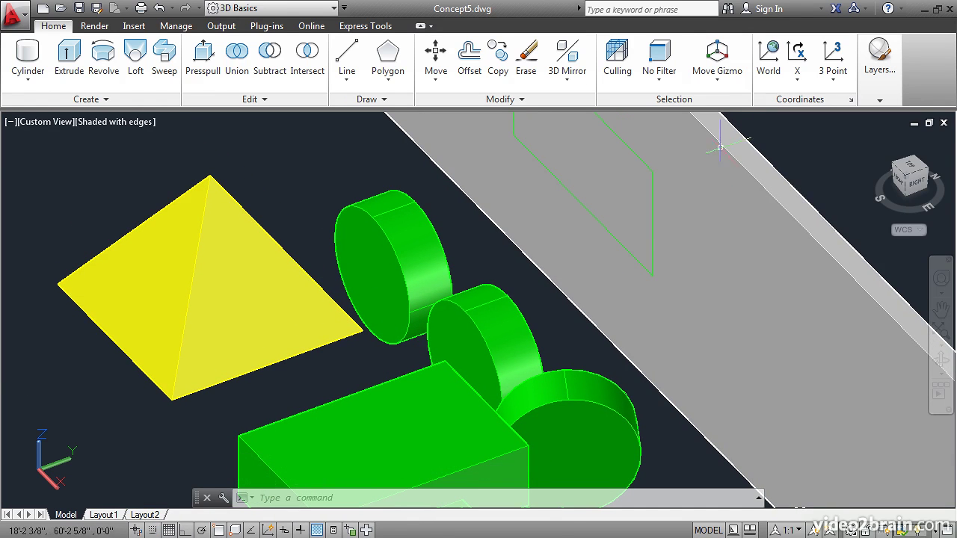
left_click(718, 81)
left_click(721, 165)
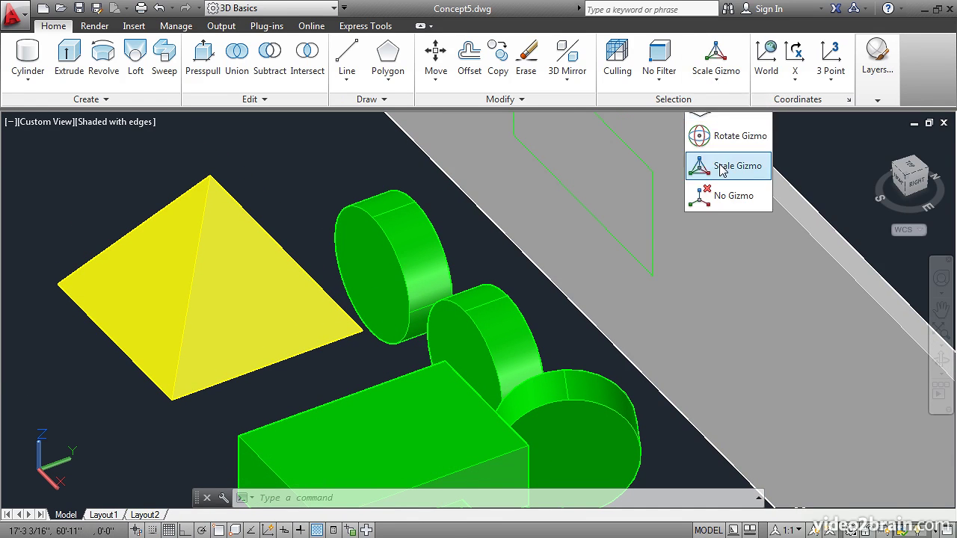
left_click(385, 239)
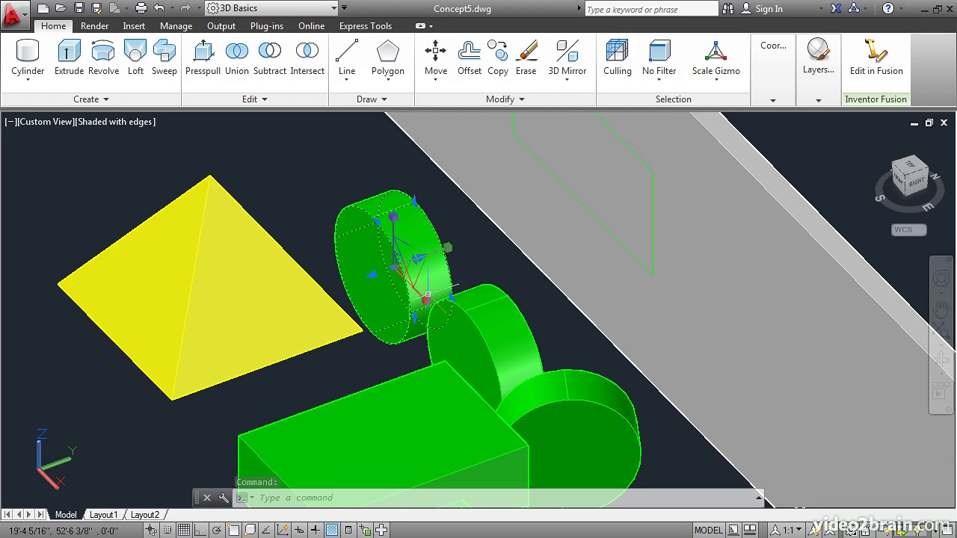
left_click(428, 304)
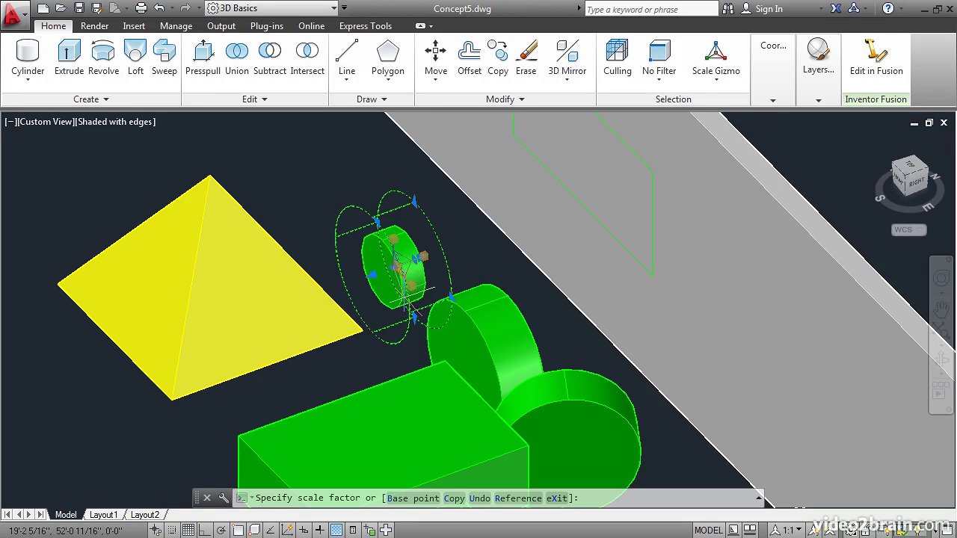
type(".")
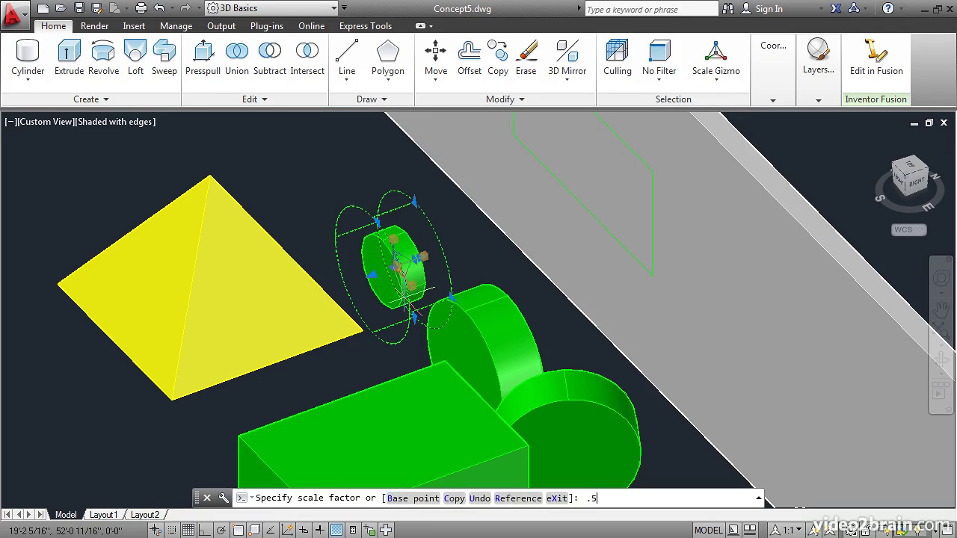
type("5")
key("Return")
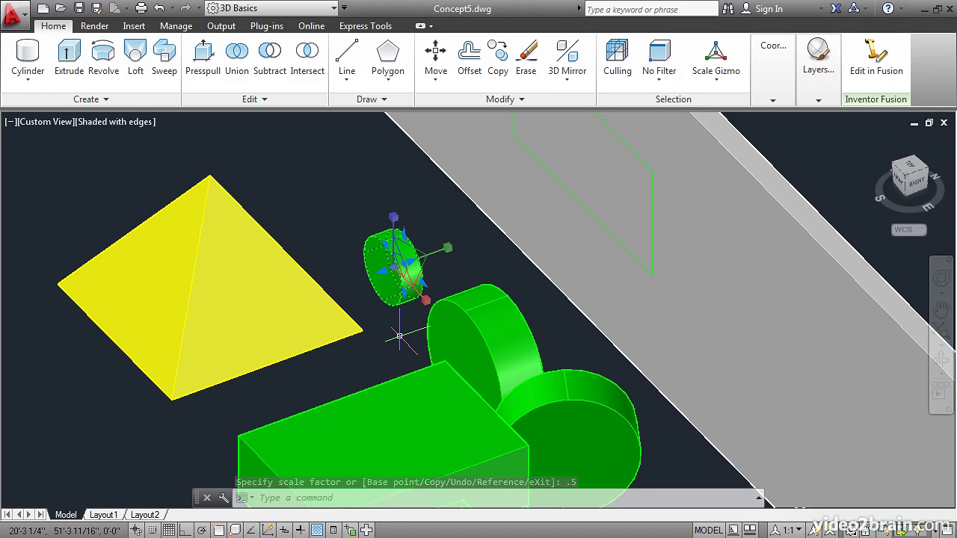
key("Escape")
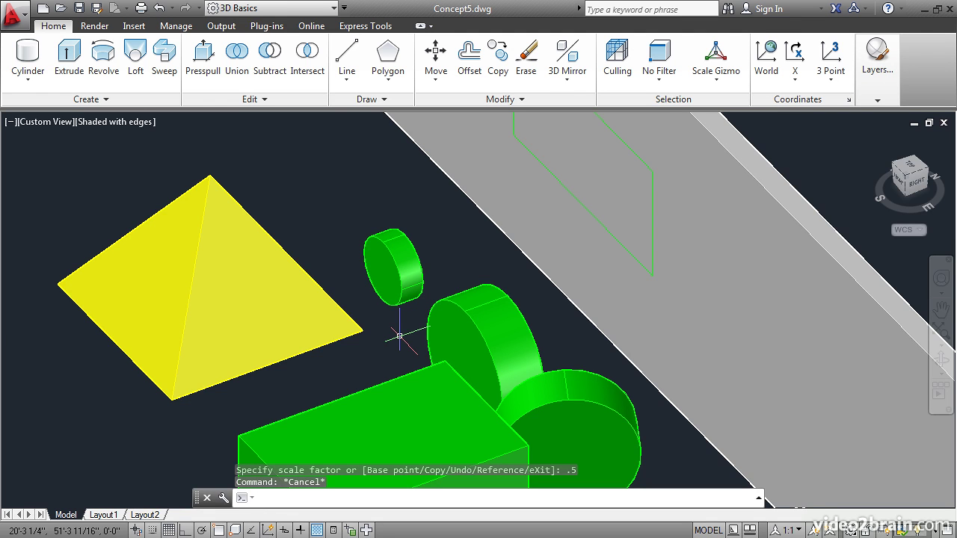
Filter the selection to Vertex and raise the yellow pyramid's apex about 2'-8" along the Z axis with the Move Gizmo
middle_click_drag(214, 299, 386, 327)
scroll(386, 328, "down", 2)
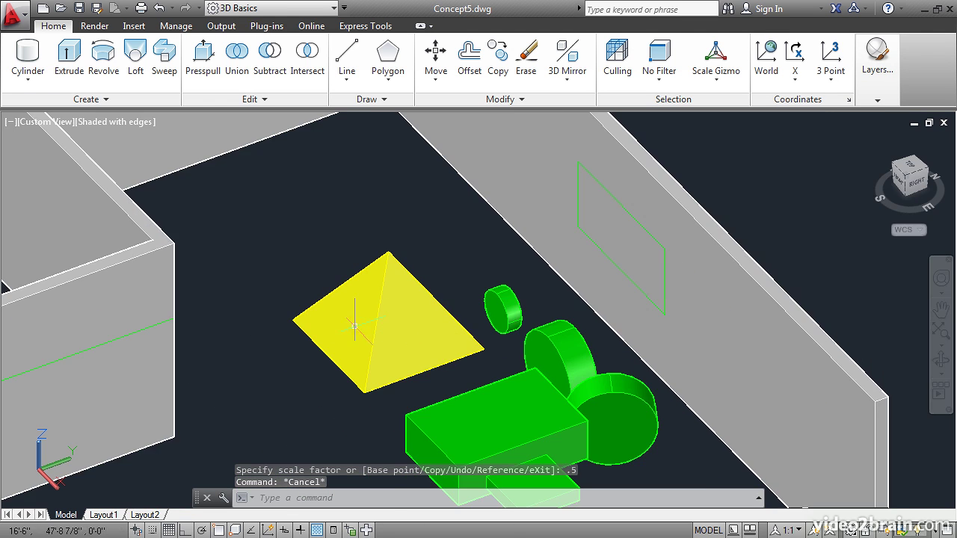
scroll(387, 327, "up", 2)
middle_click_drag(331, 316, 364, 331, "shift")
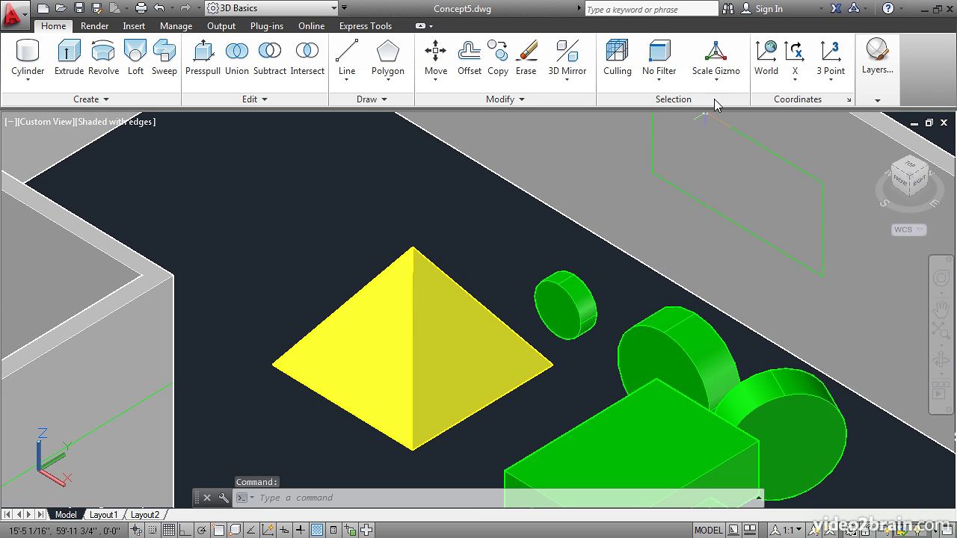
left_click(672, 86)
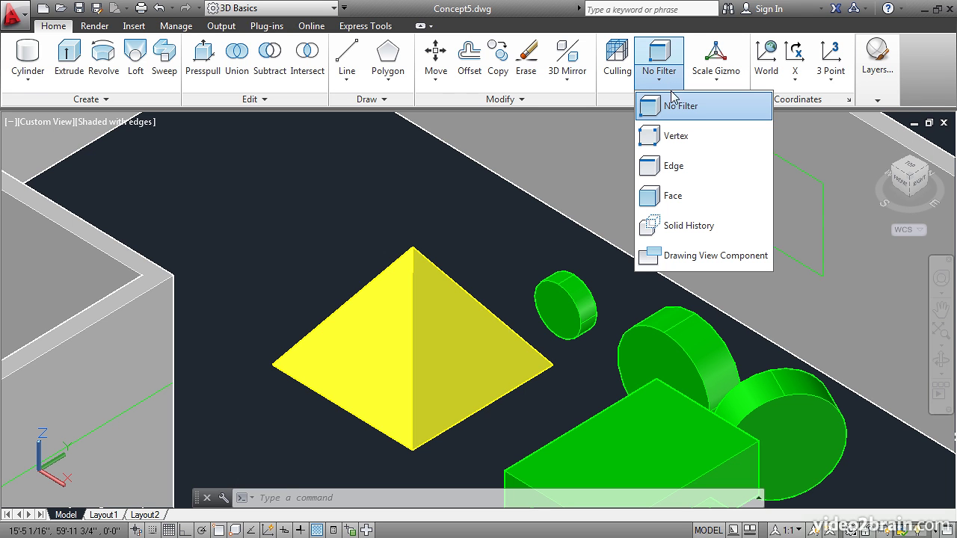
left_click(664, 136)
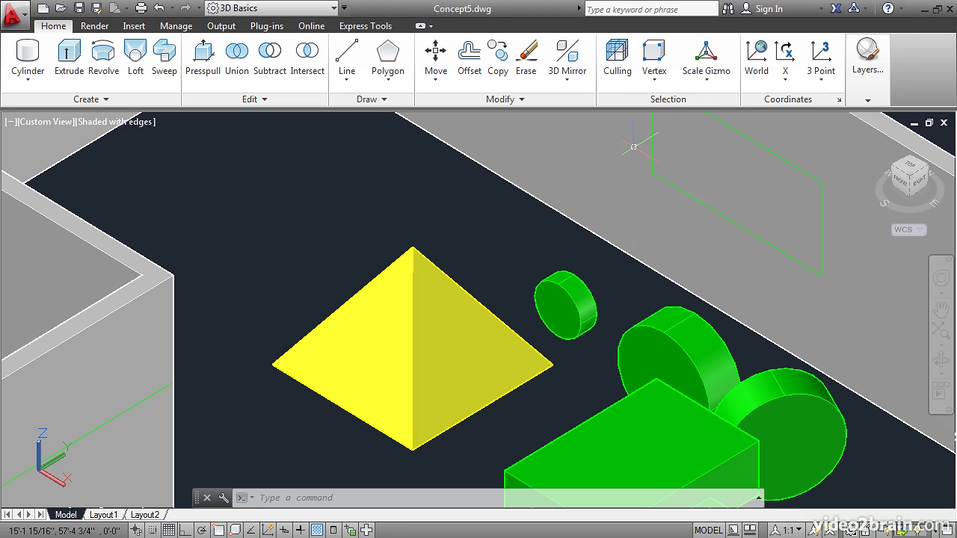
left_click(413, 246)
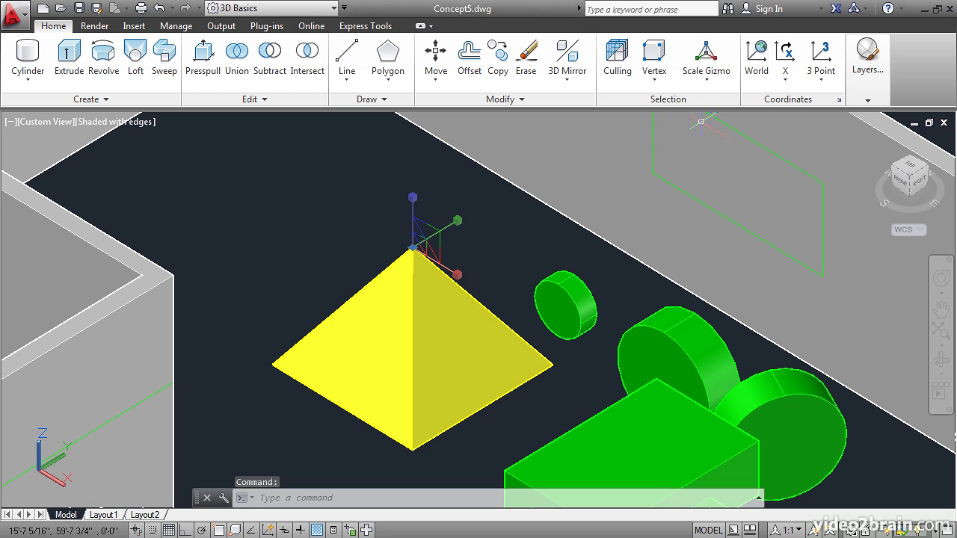
left_click(706, 78)
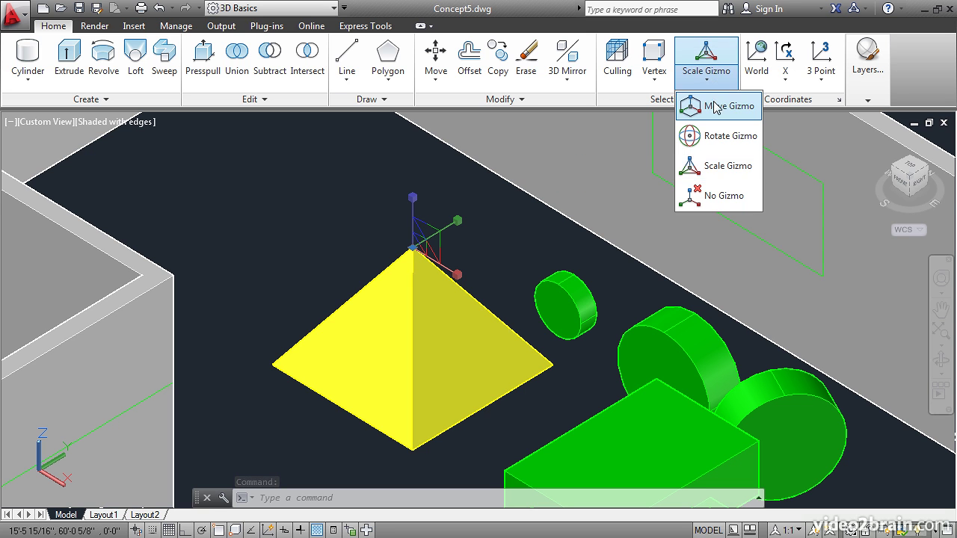
left_click(725, 106)
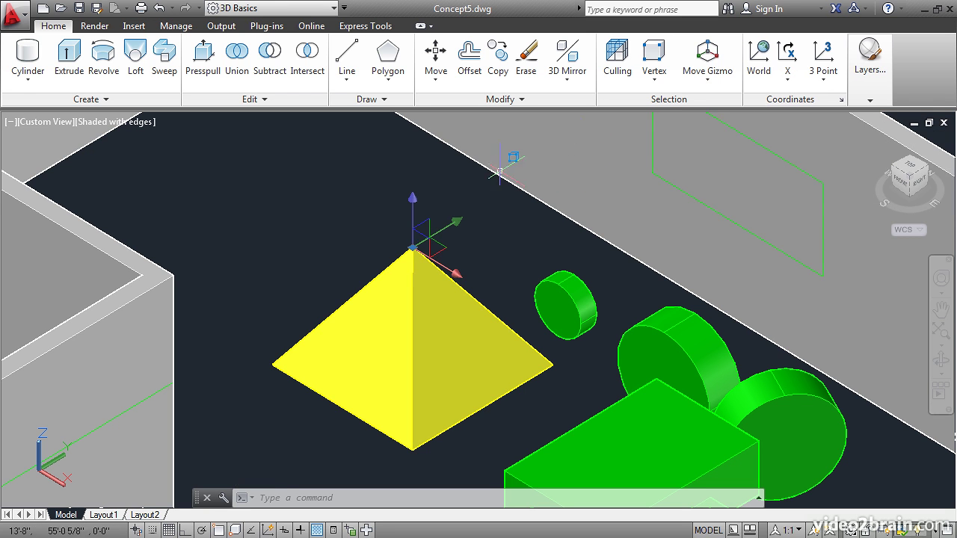
left_click(415, 221)
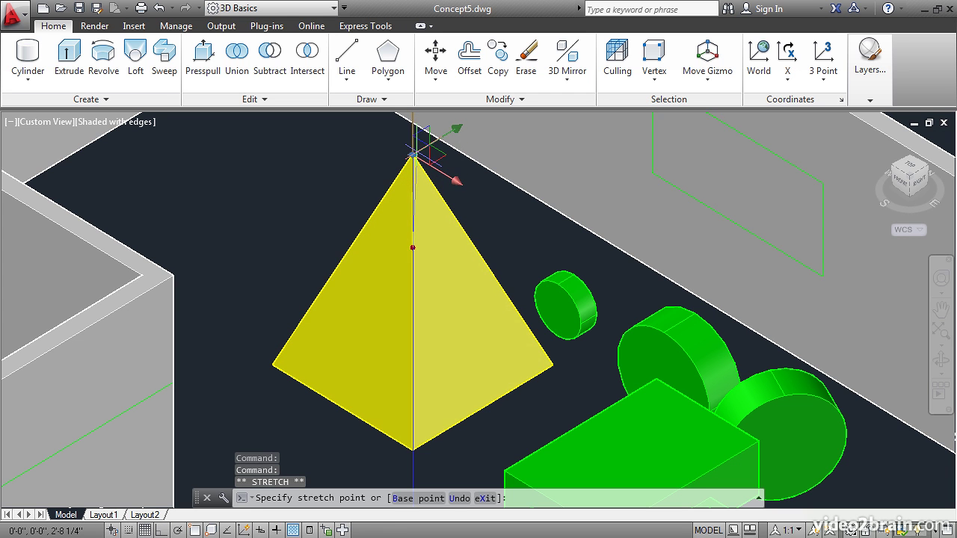
left_click(413, 155)
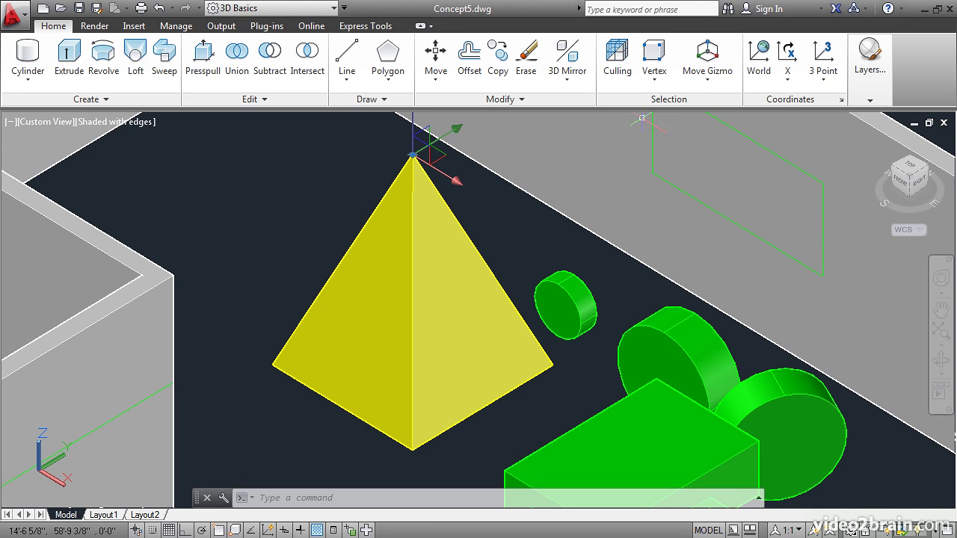
Filter the selection to Edge and move the pyramid's front base edge inward about 2'-5" along the Y axis with the gizmo
left_click(654, 79)
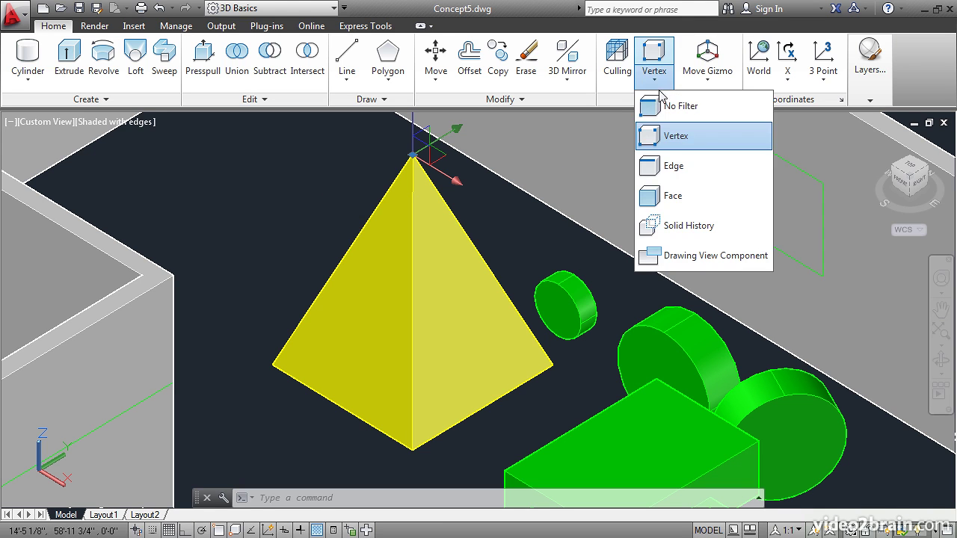
left_click(675, 169)
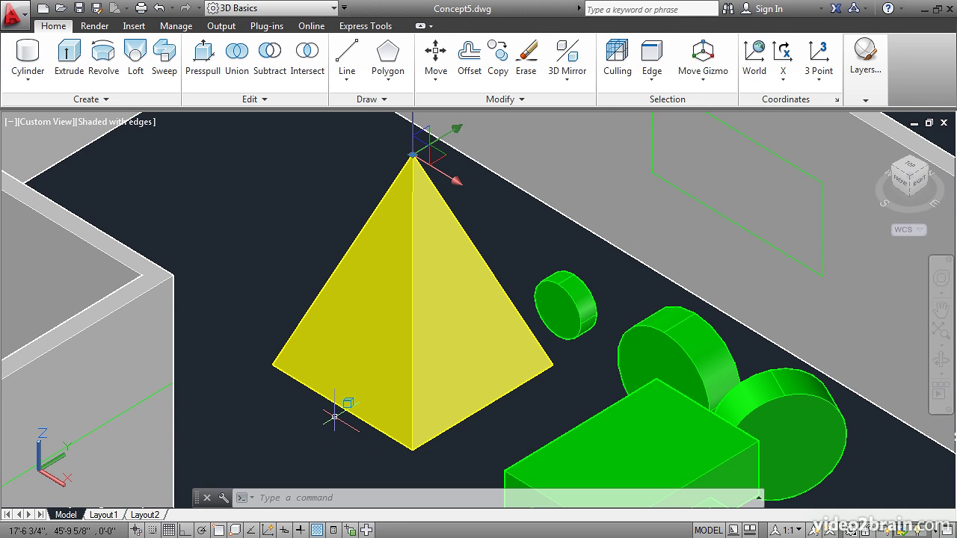
key("Escape")
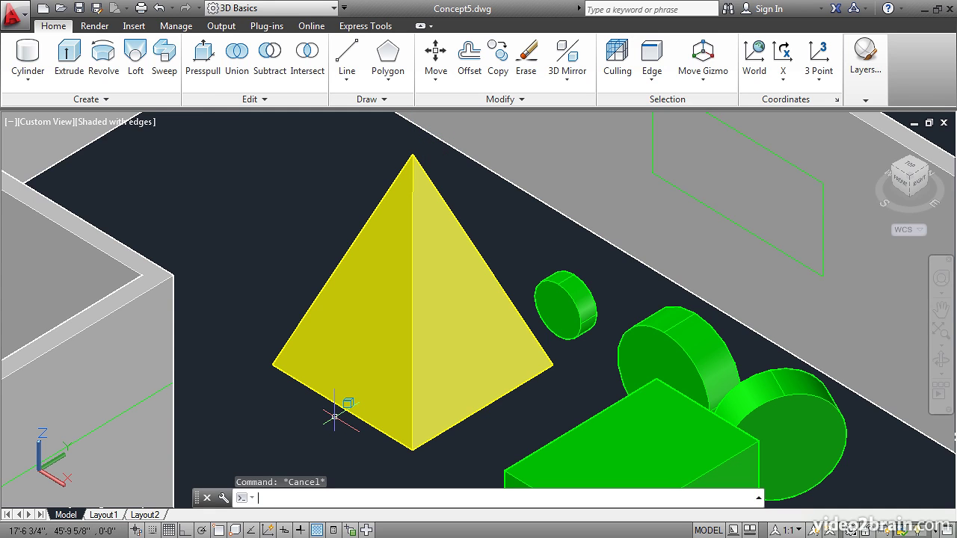
left_click(335, 404)
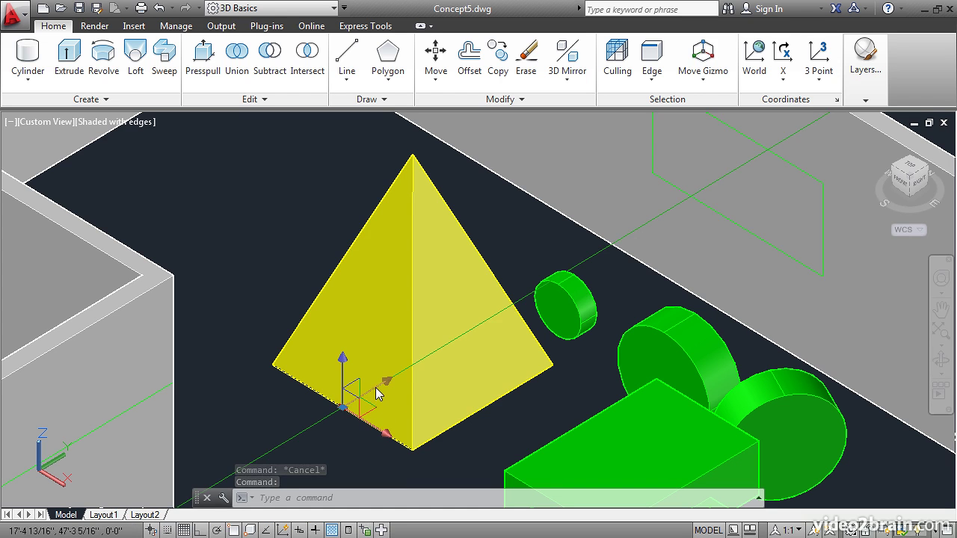
left_click(342, 408)
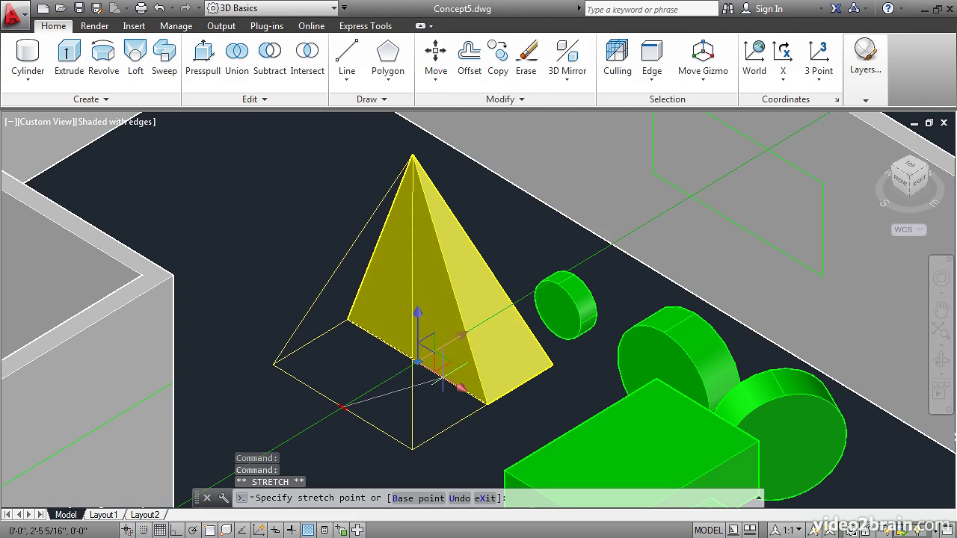
left_click(442, 379)
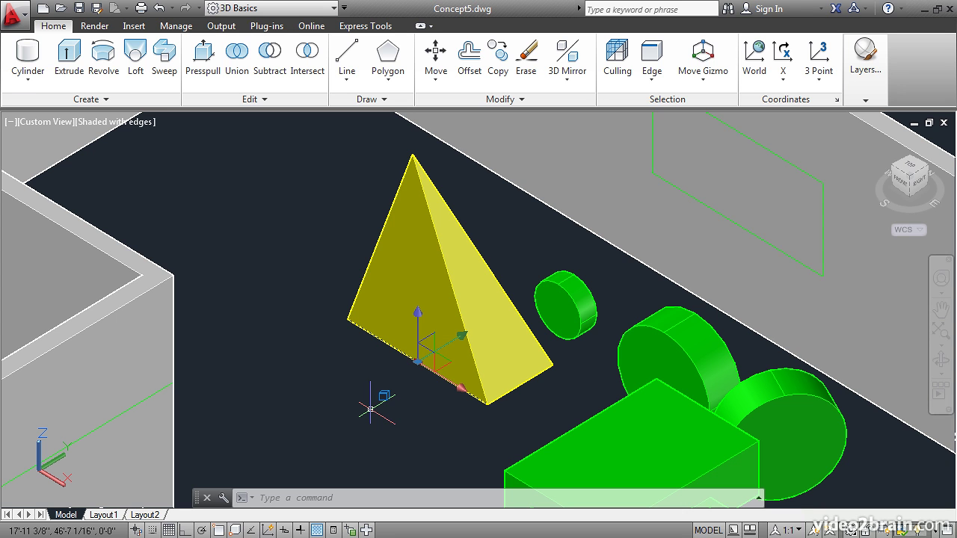
Filter the selection to Face and shrink the pyramid's narrow right-hand face uniformly with the Scale Gizmo
left_click(648, 84)
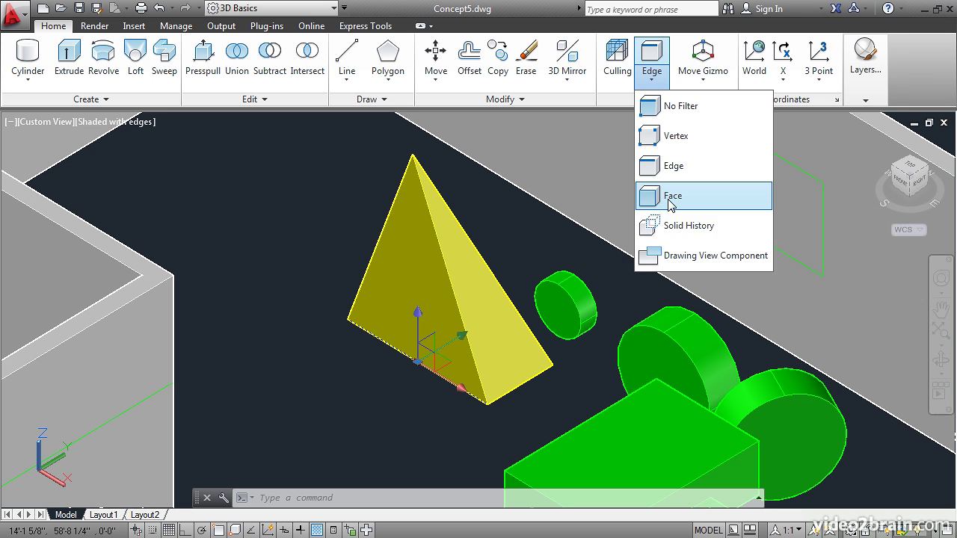
left_click(670, 198)
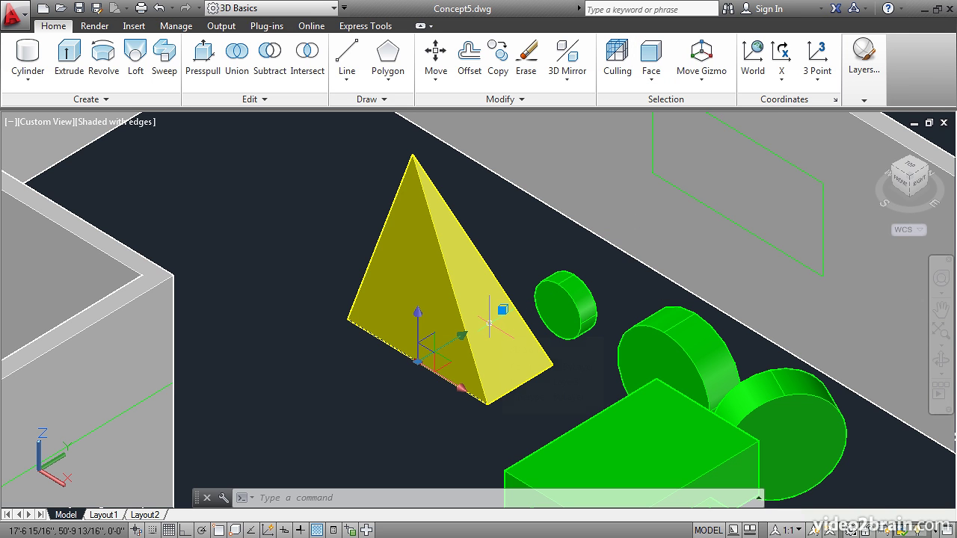
key("Escape")
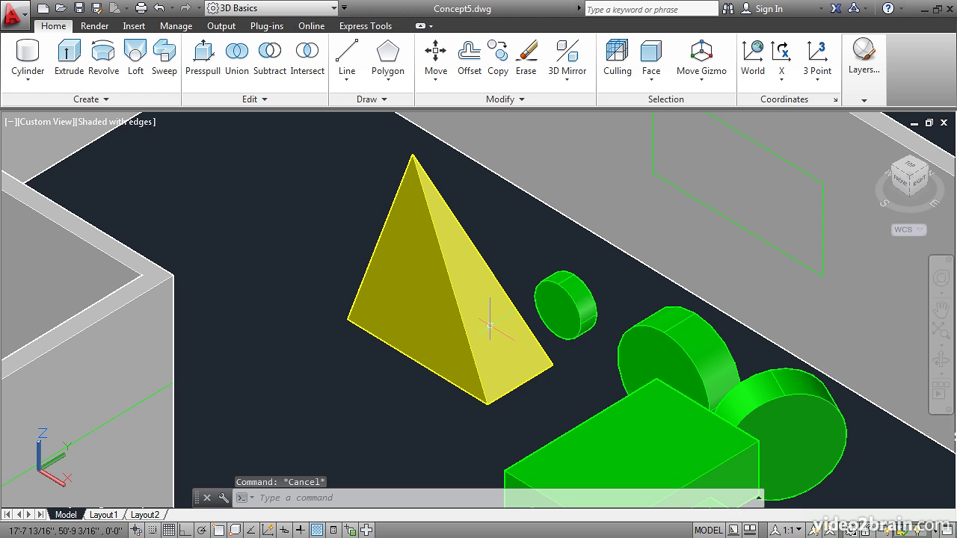
left_click(495, 326)
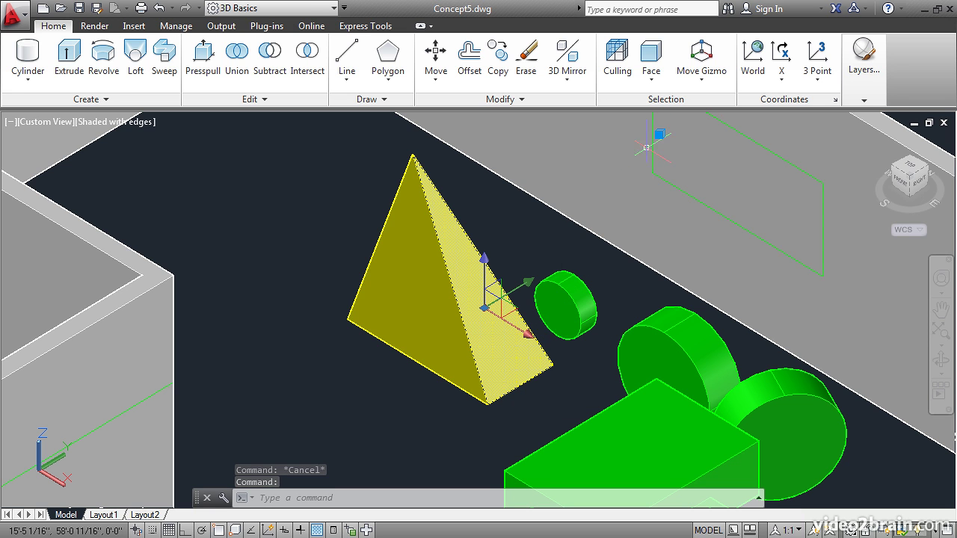
left_click(702, 84)
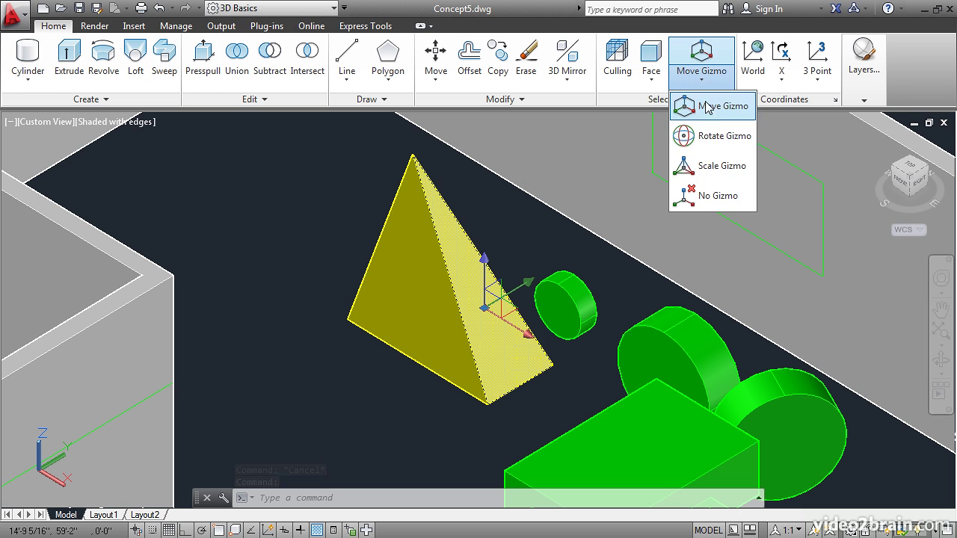
left_click(710, 168)
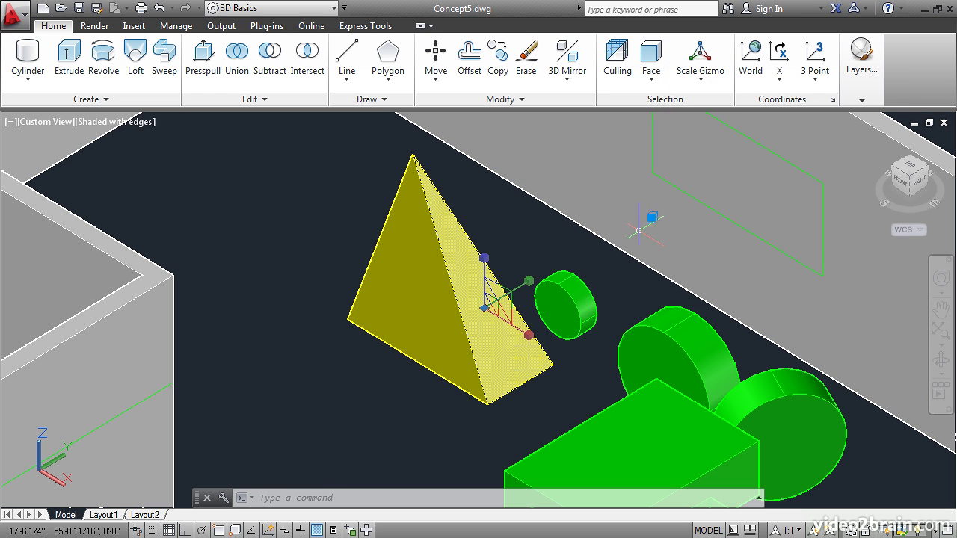
left_click(486, 261)
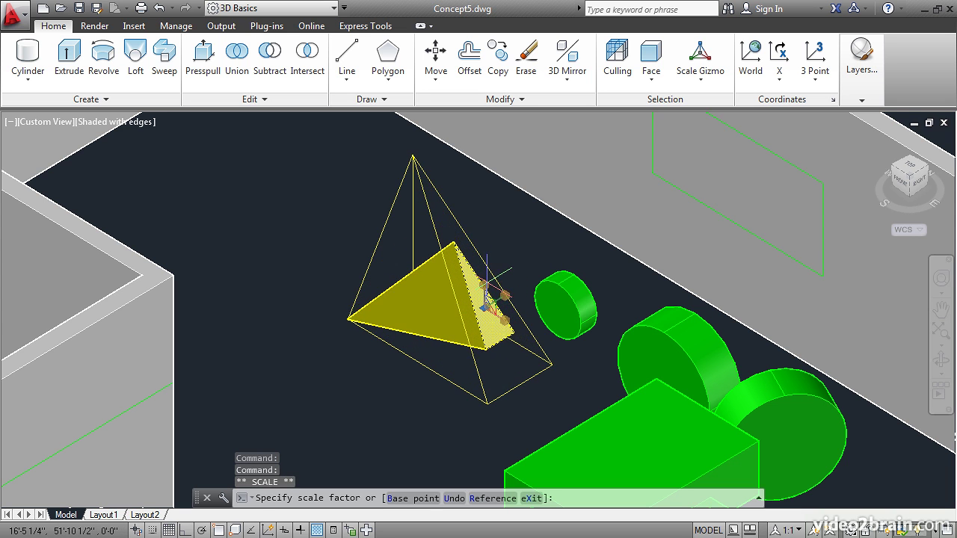
left_click(486, 305)
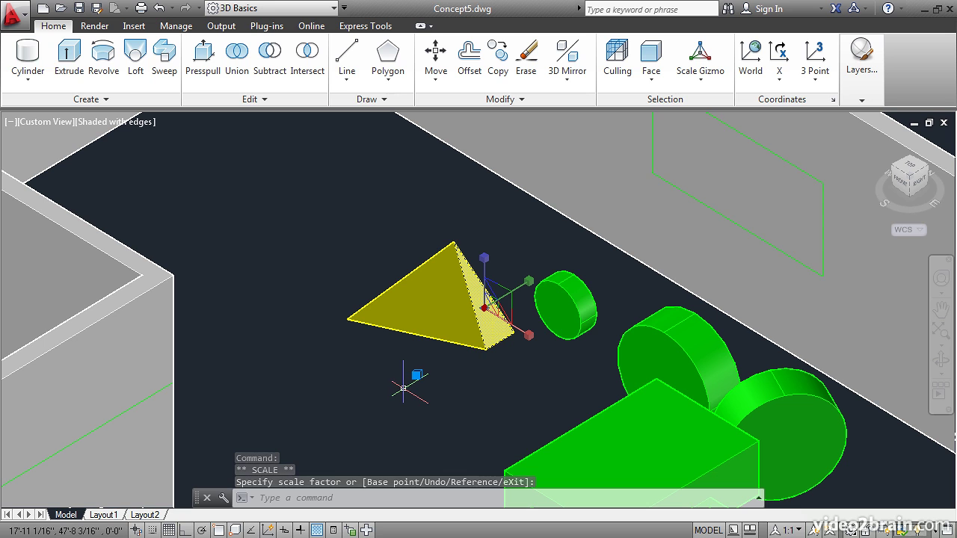
key("Escape")
key("Escape")
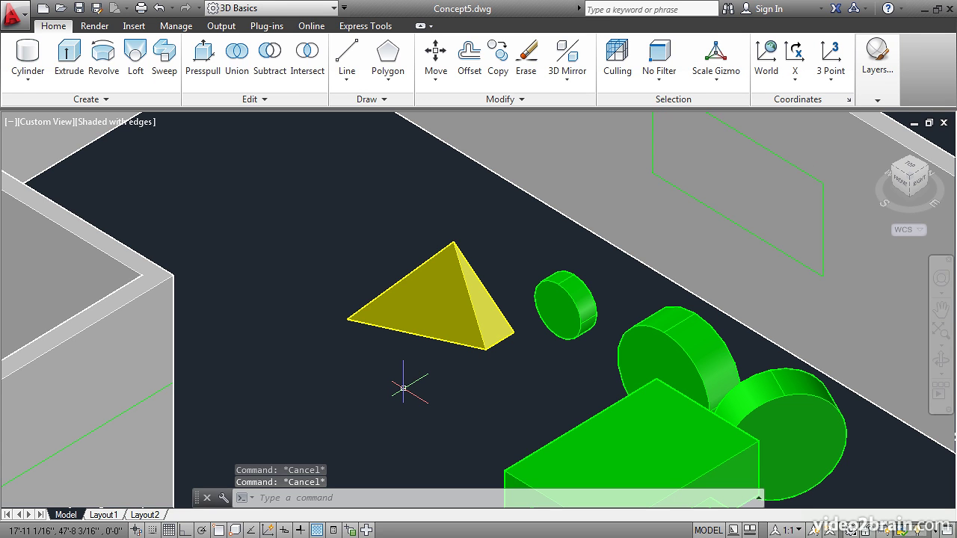